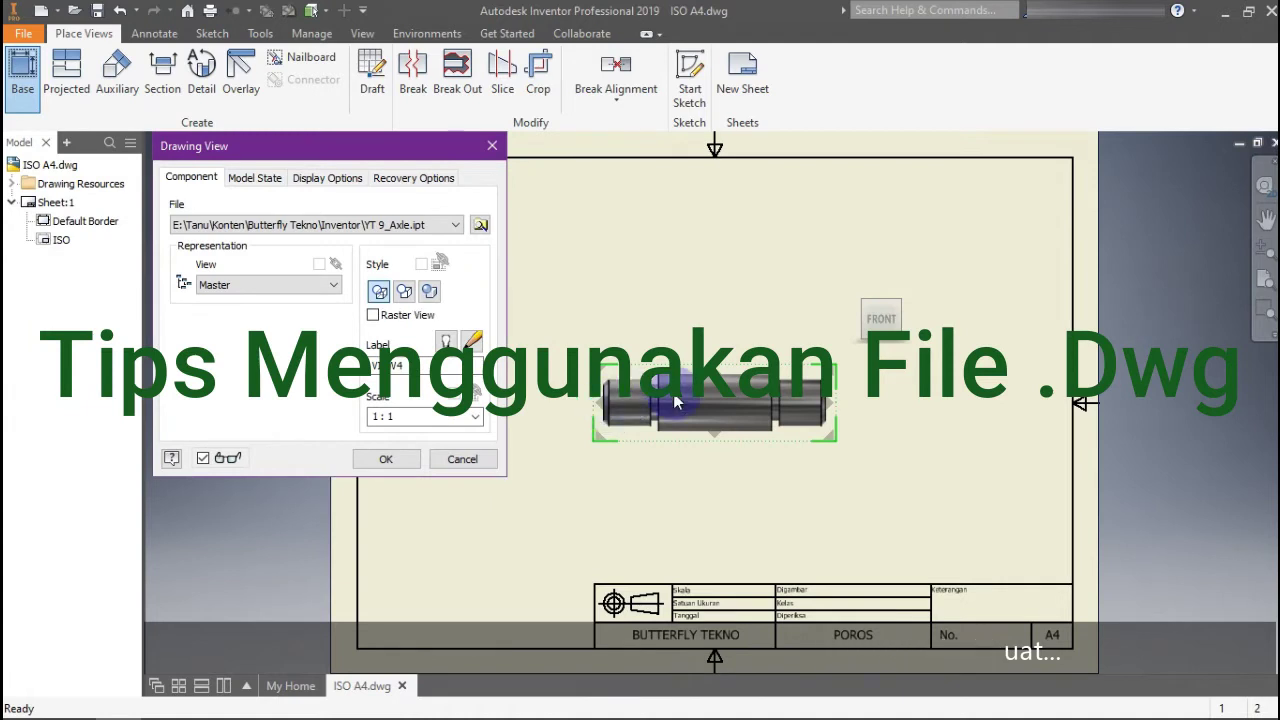
Project a side view beside the axle's front view and an isometric view in the sheet's upper-right area
click(955, 402)
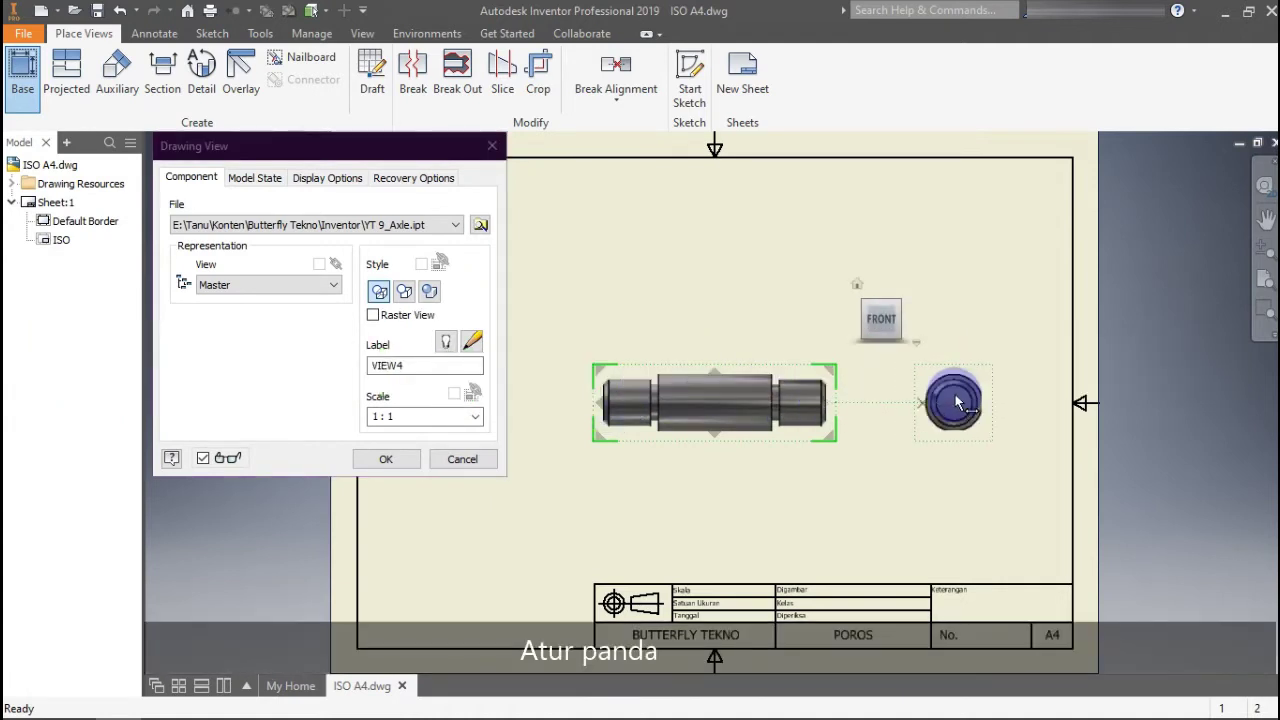
click(943, 222)
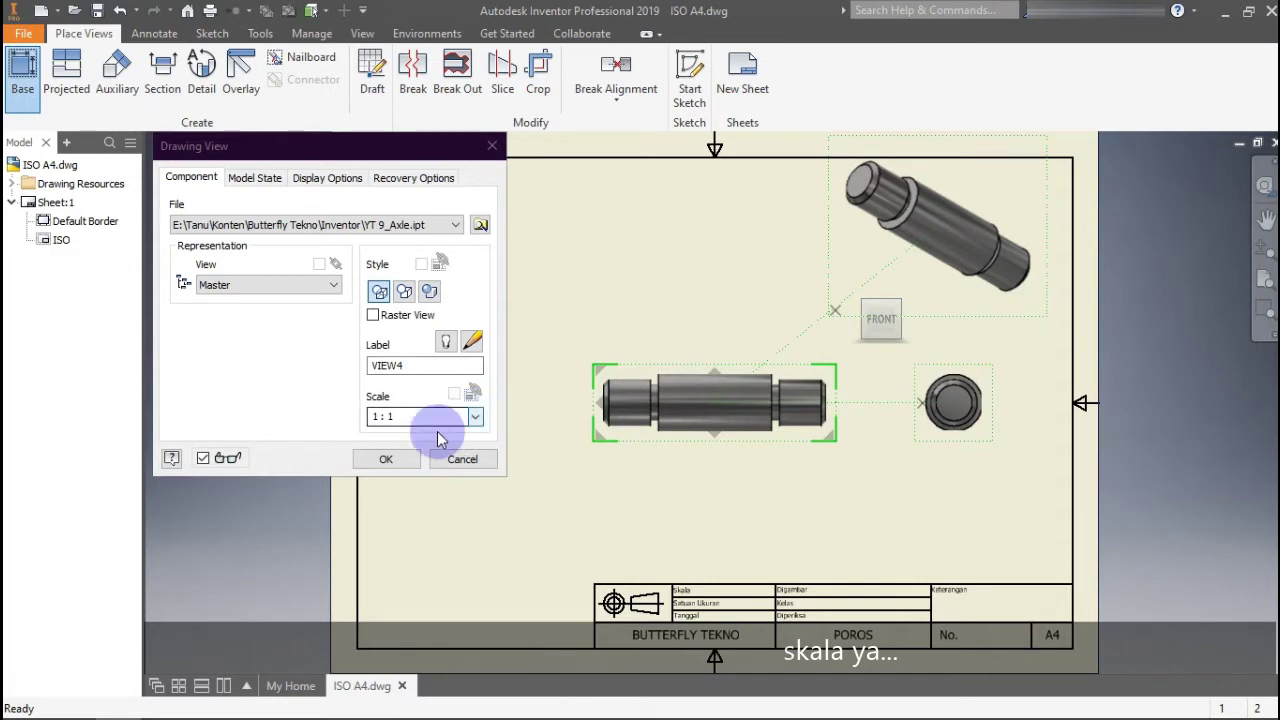
Try the 2:1 scale on the axle views and set it back to 1:1
click(474, 417)
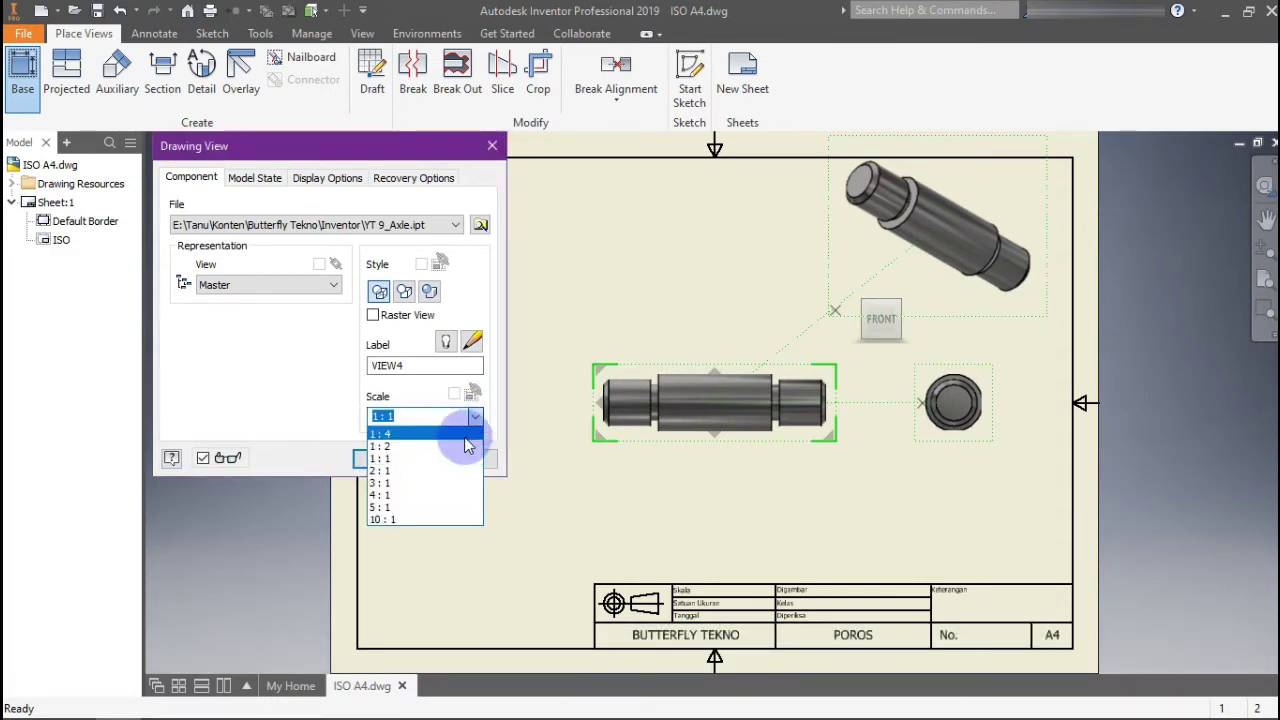
click(455, 471)
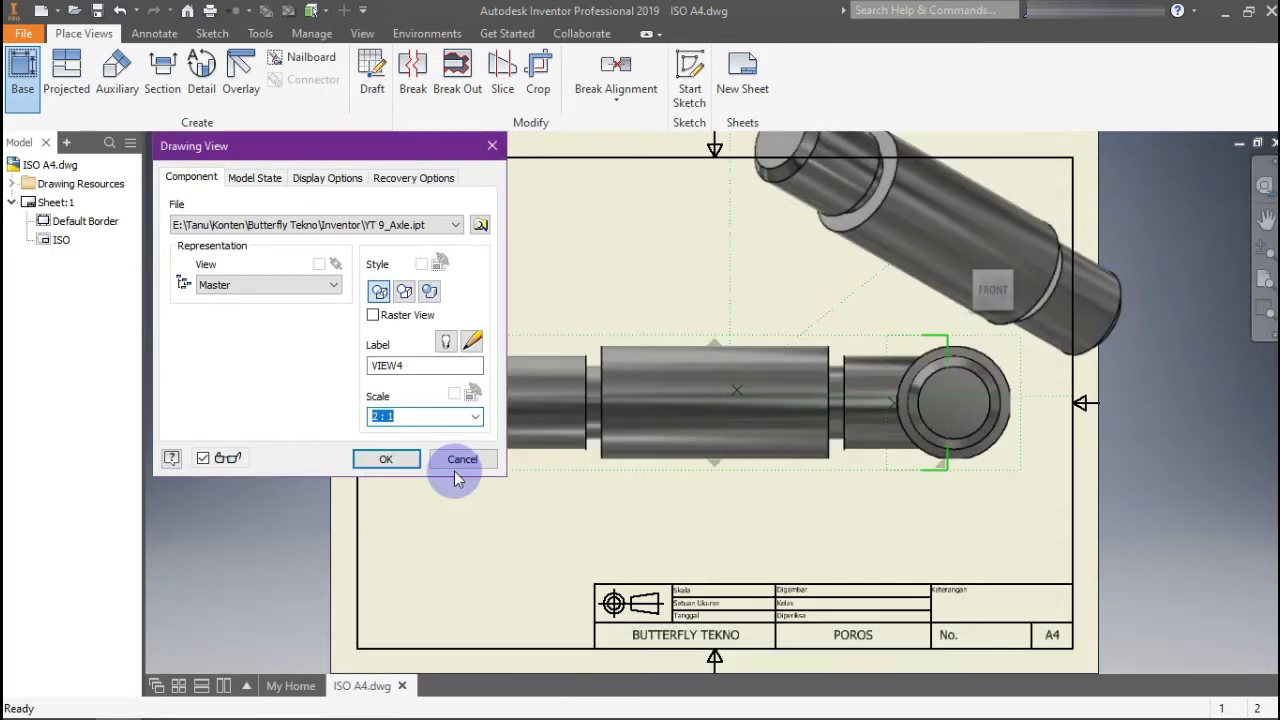
click(474, 417)
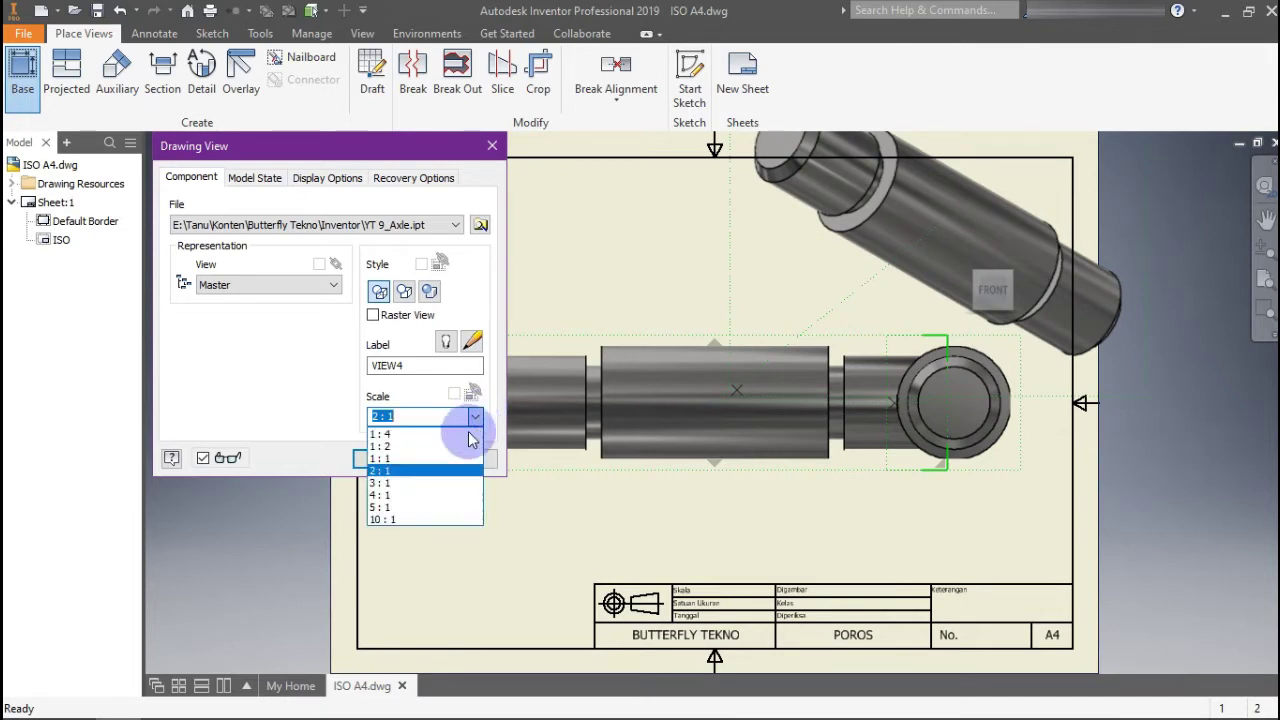
click(452, 458)
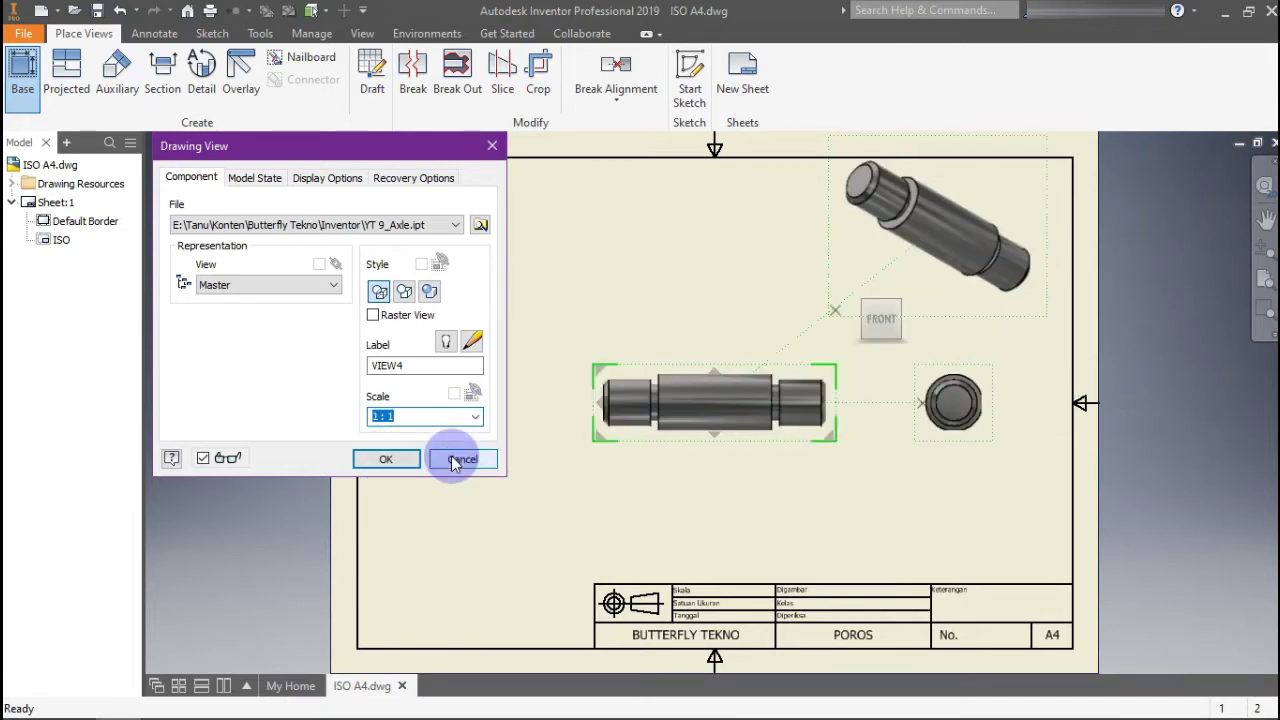
Create the three axle views and rearrange them, with the front view at the sheet's lower left and the isometric view nearer the centre
click(386, 459)
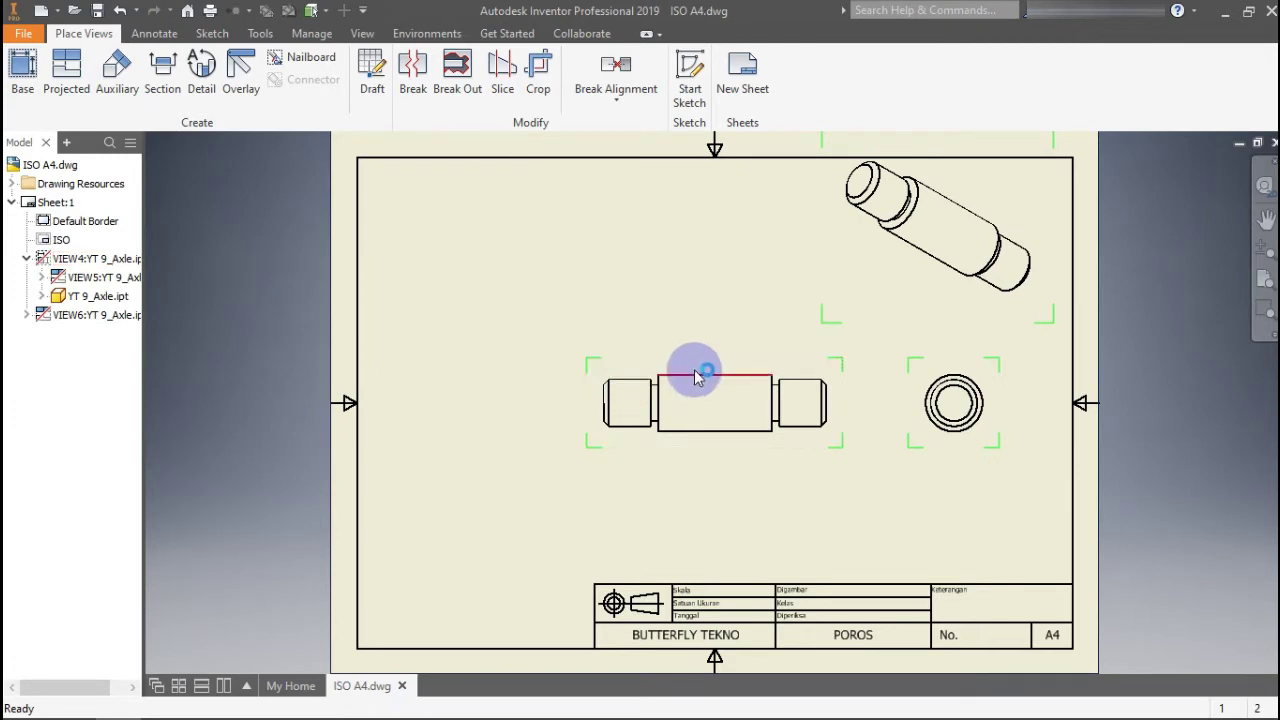
drag(697, 377, 550, 443)
drag(1000, 449, 897, 450)
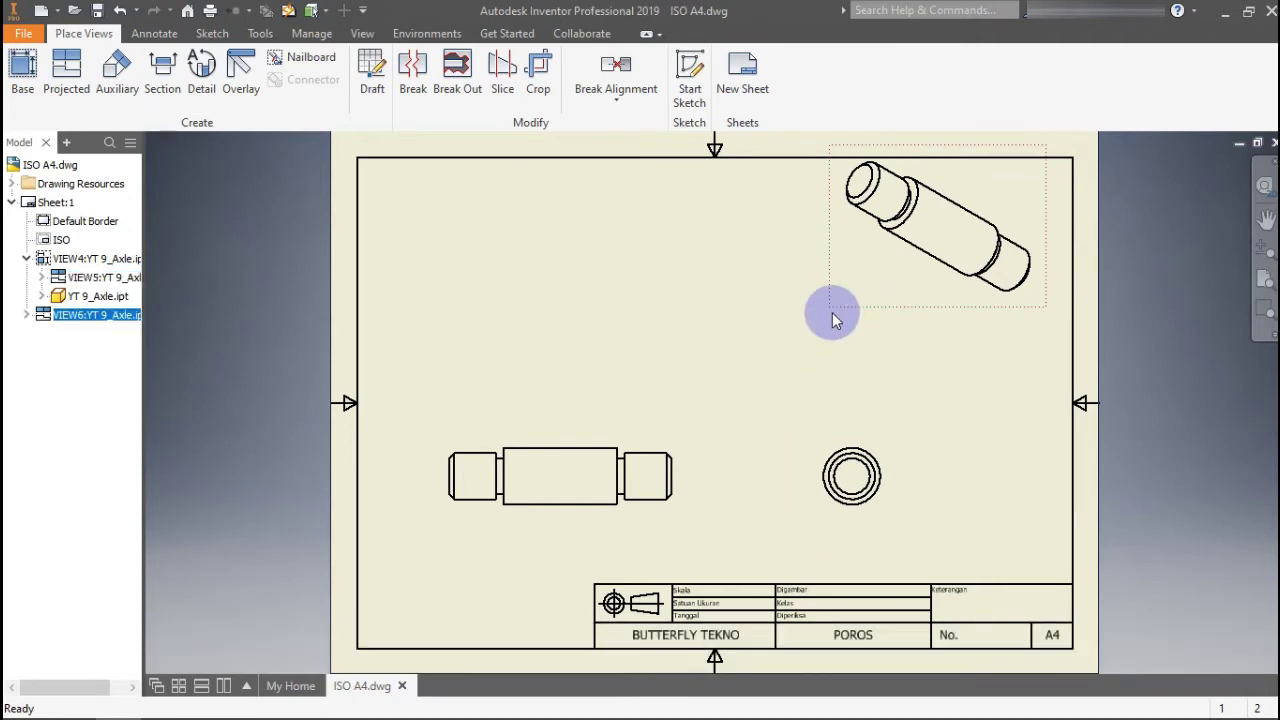
drag(847, 302, 732, 392)
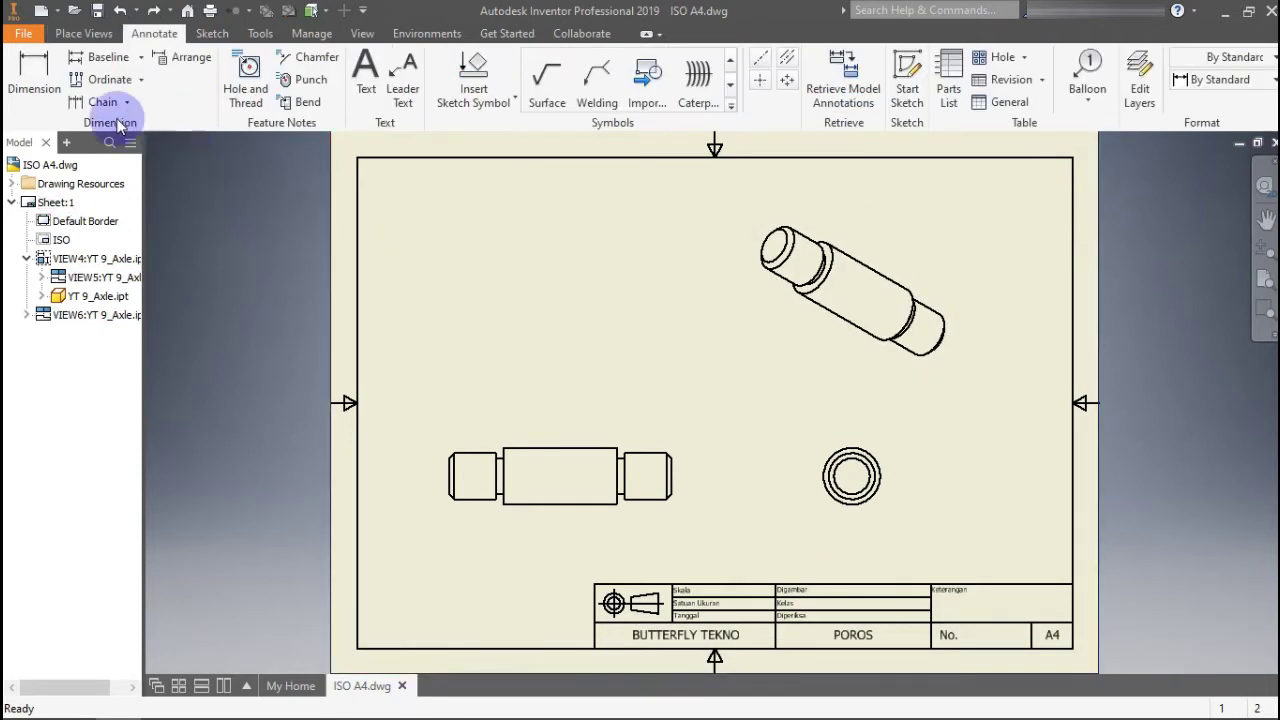
Dimension the axle's overall length between its two end faces, placing the dimension above the front view
click(44, 78)
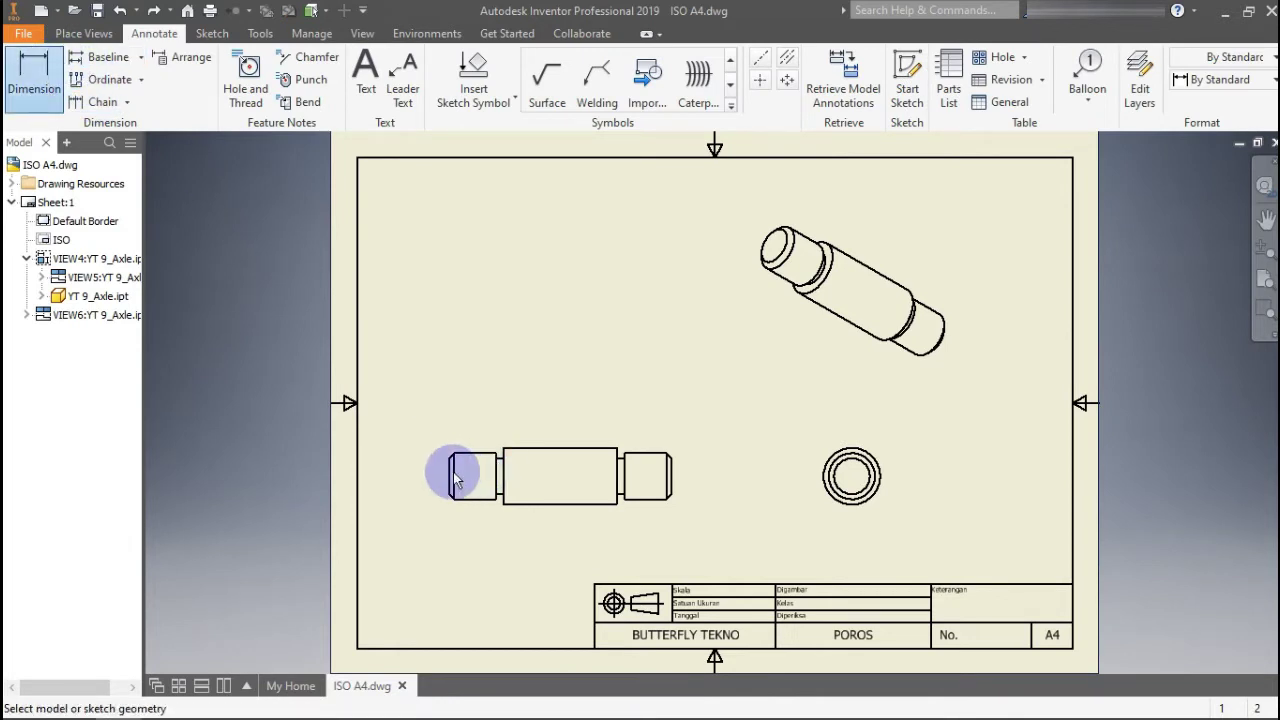
click(448, 475)
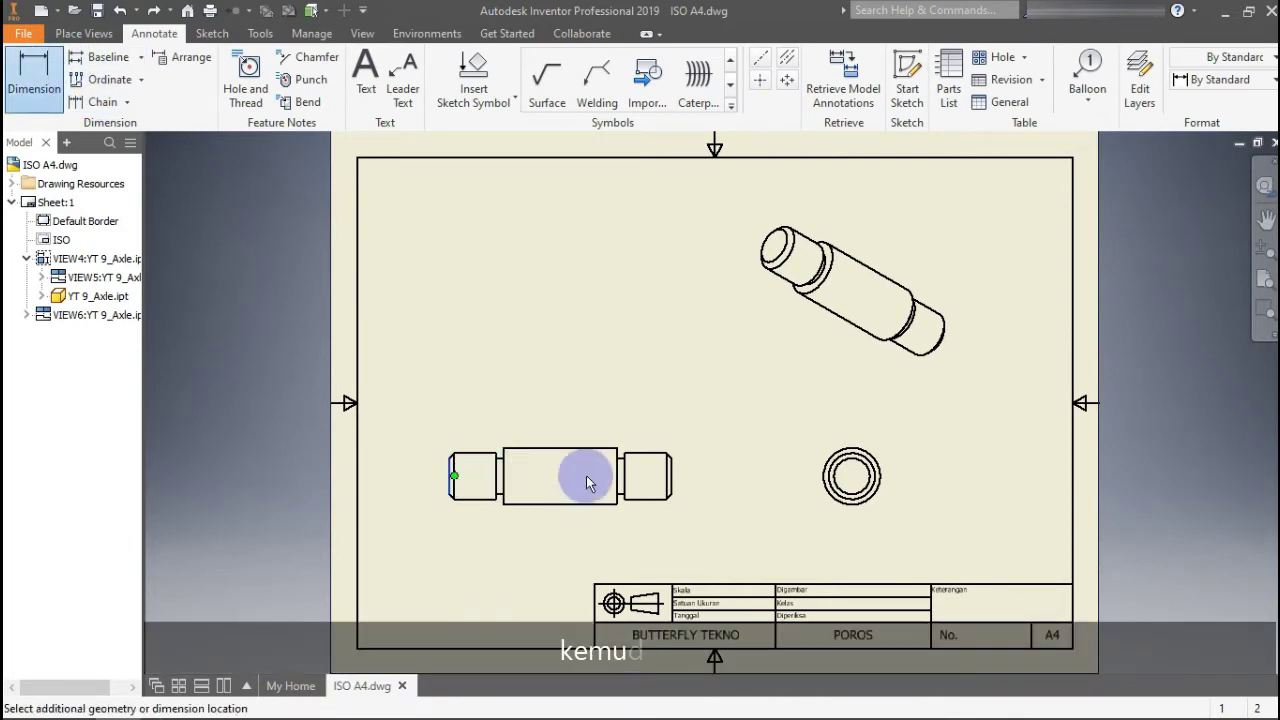
click(671, 478)
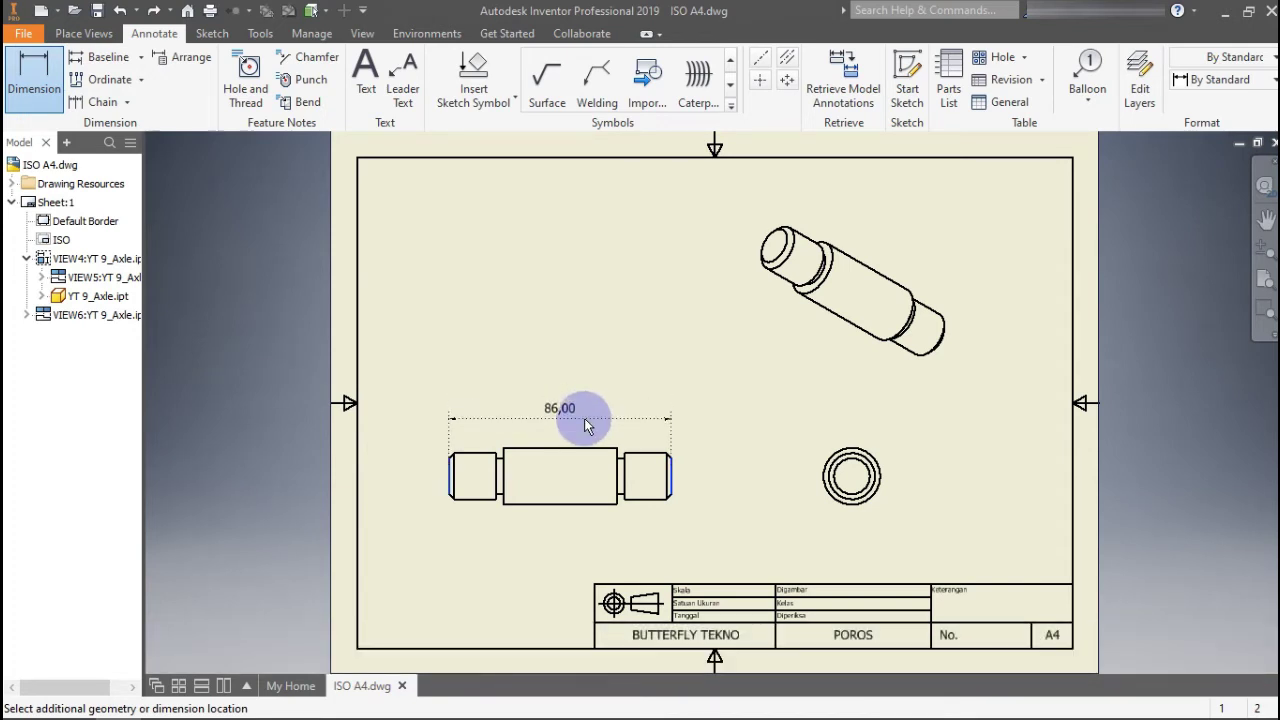
click(587, 428)
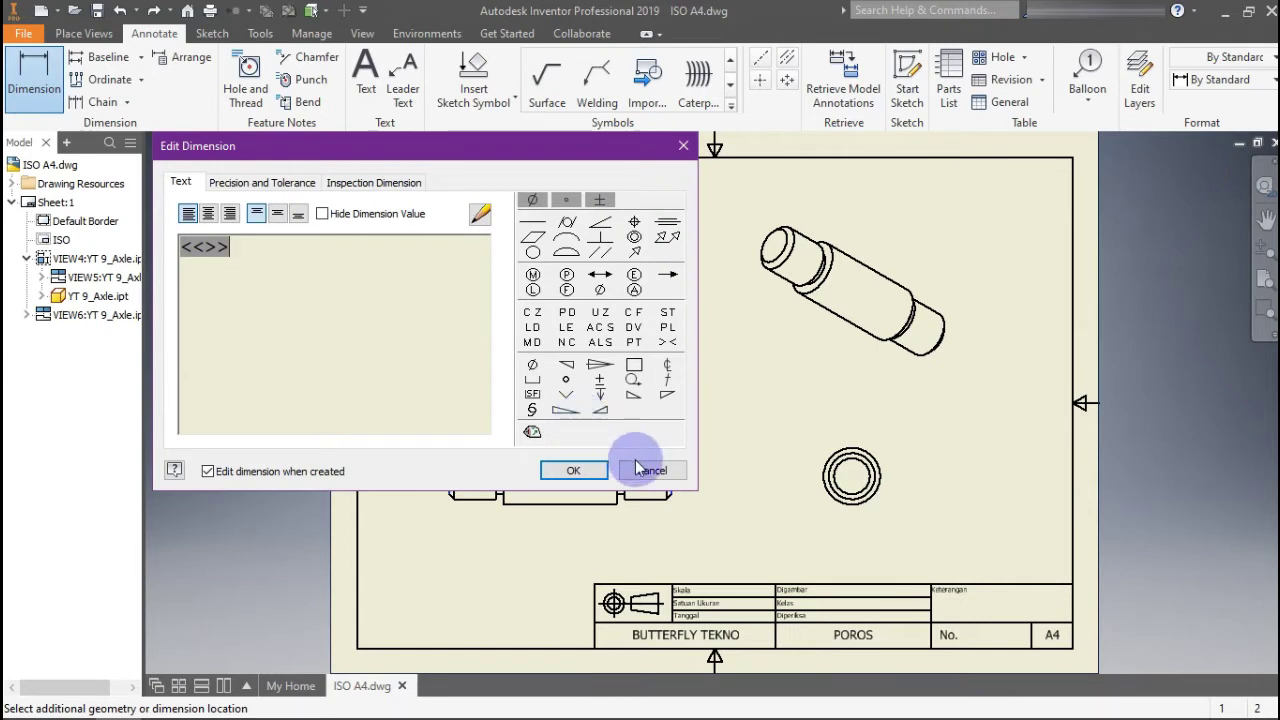
click(590, 472)
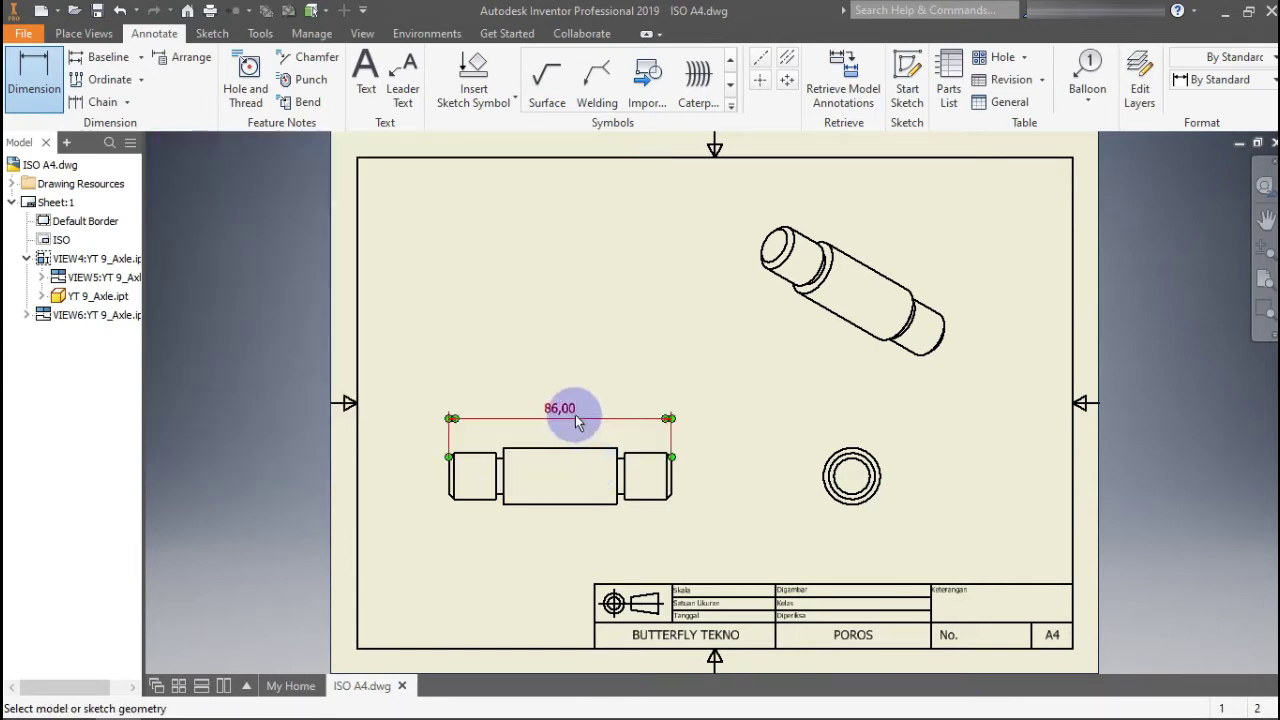
key(Escape)
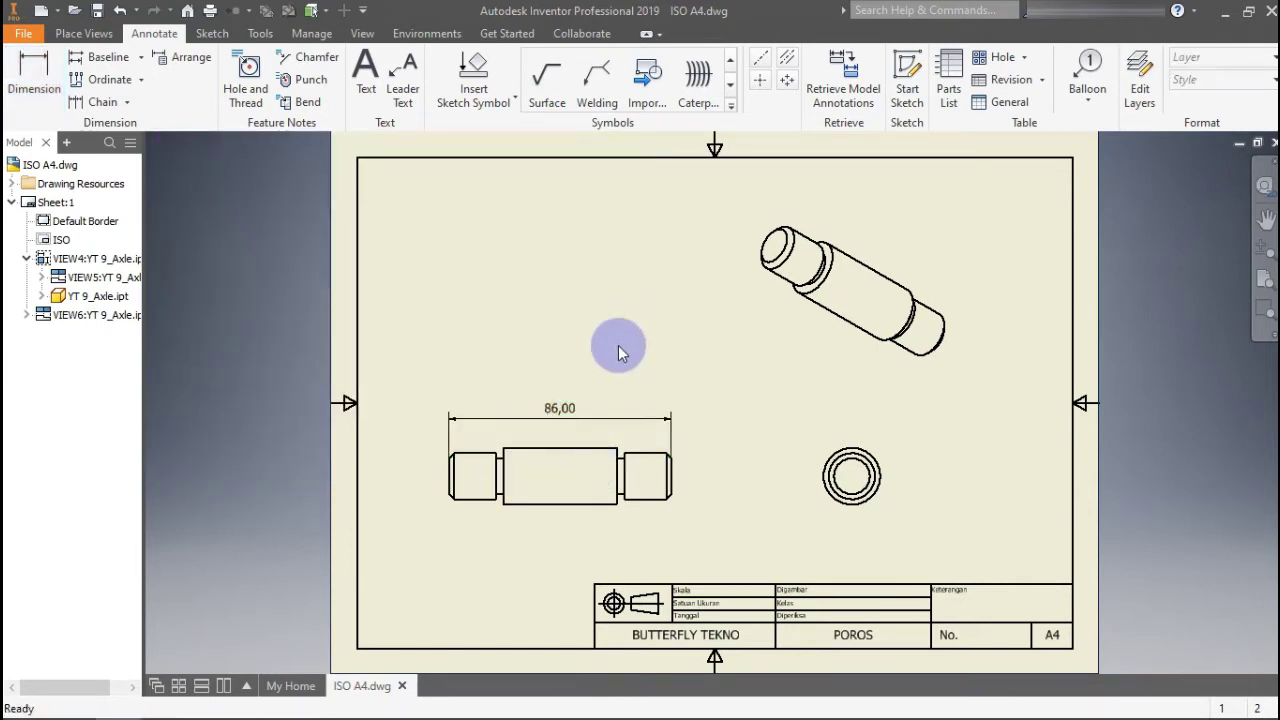
Set the linear and angular precision of the Default (ISO) dimension style to 0 and save the style
click(572, 410)
right_click(572, 414)
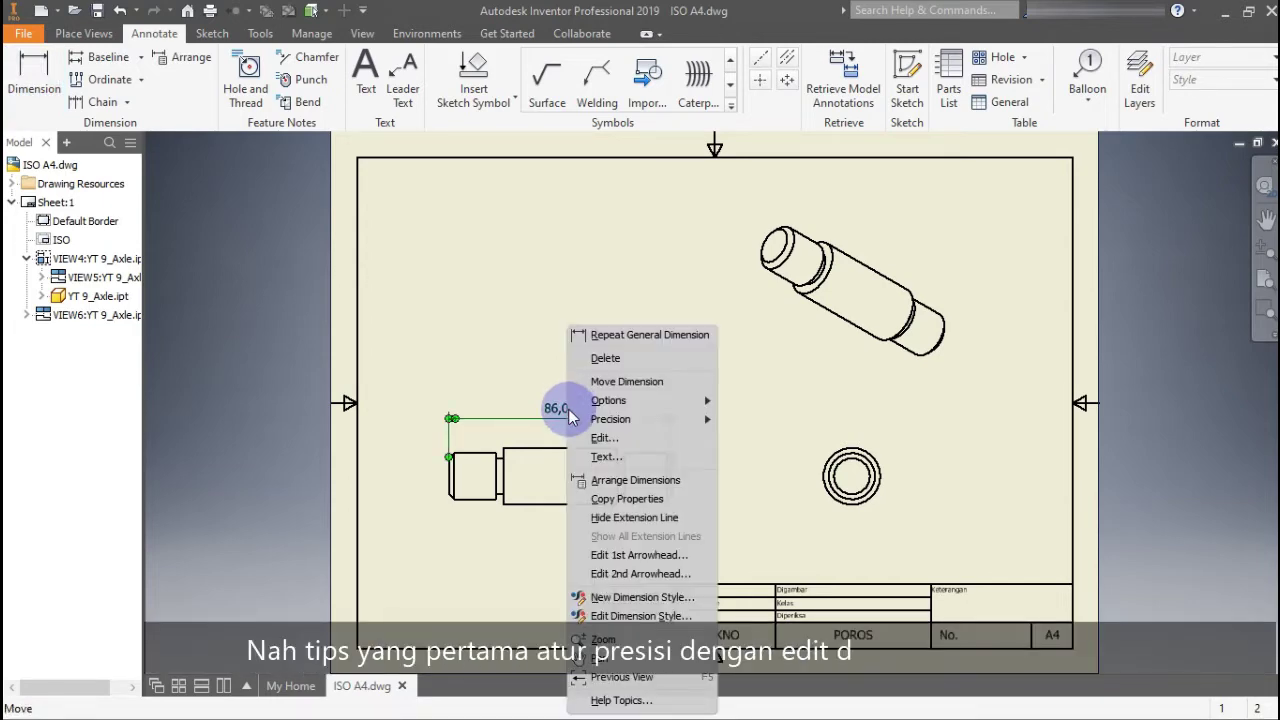
click(630, 616)
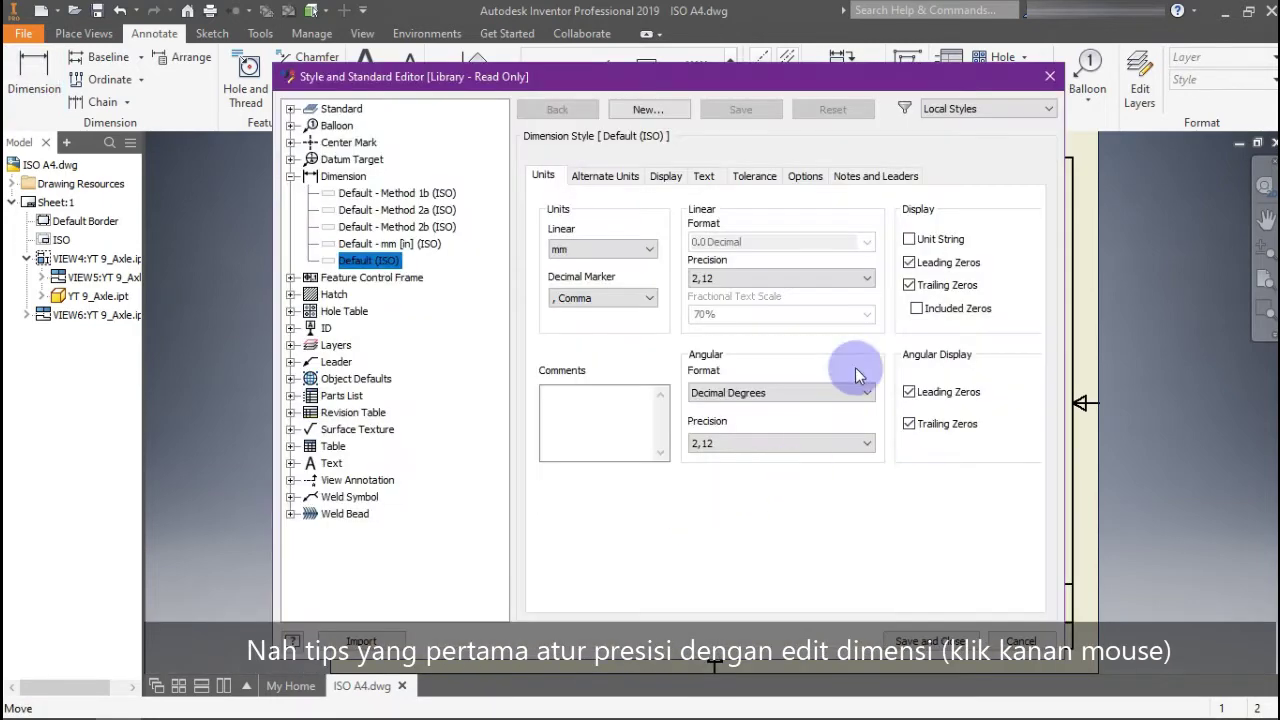
click(866, 279)
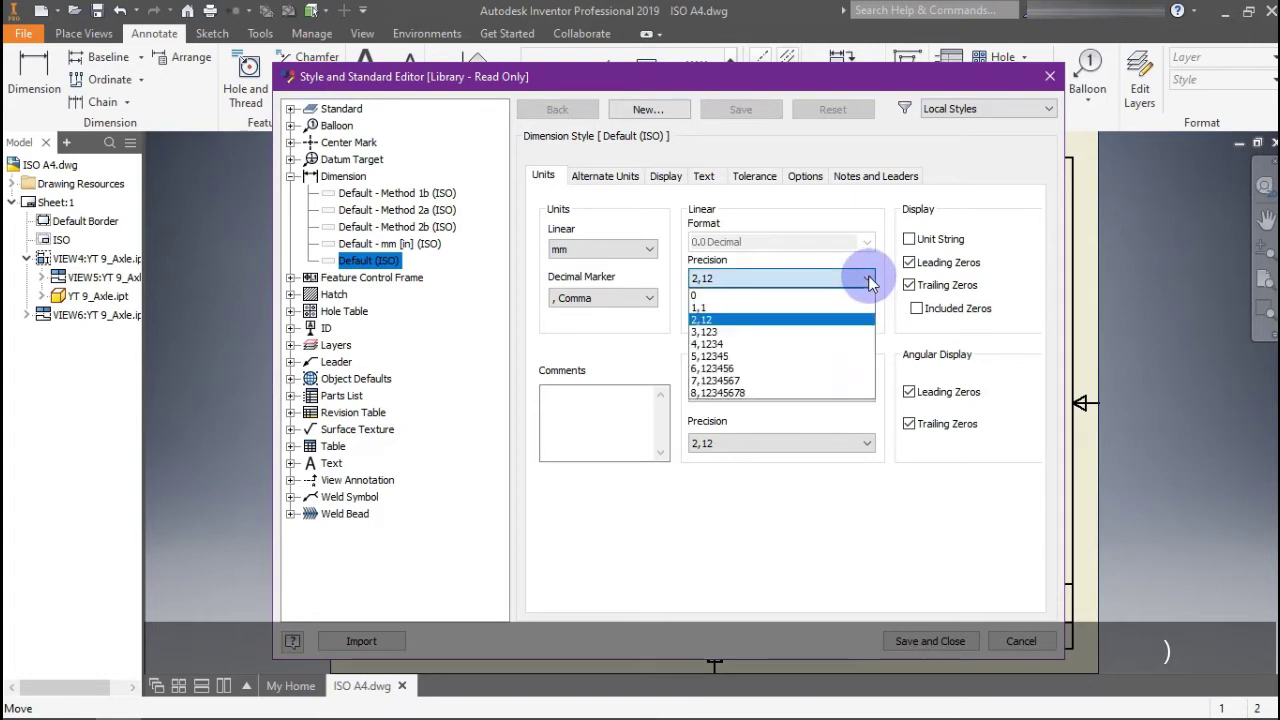
click(860, 297)
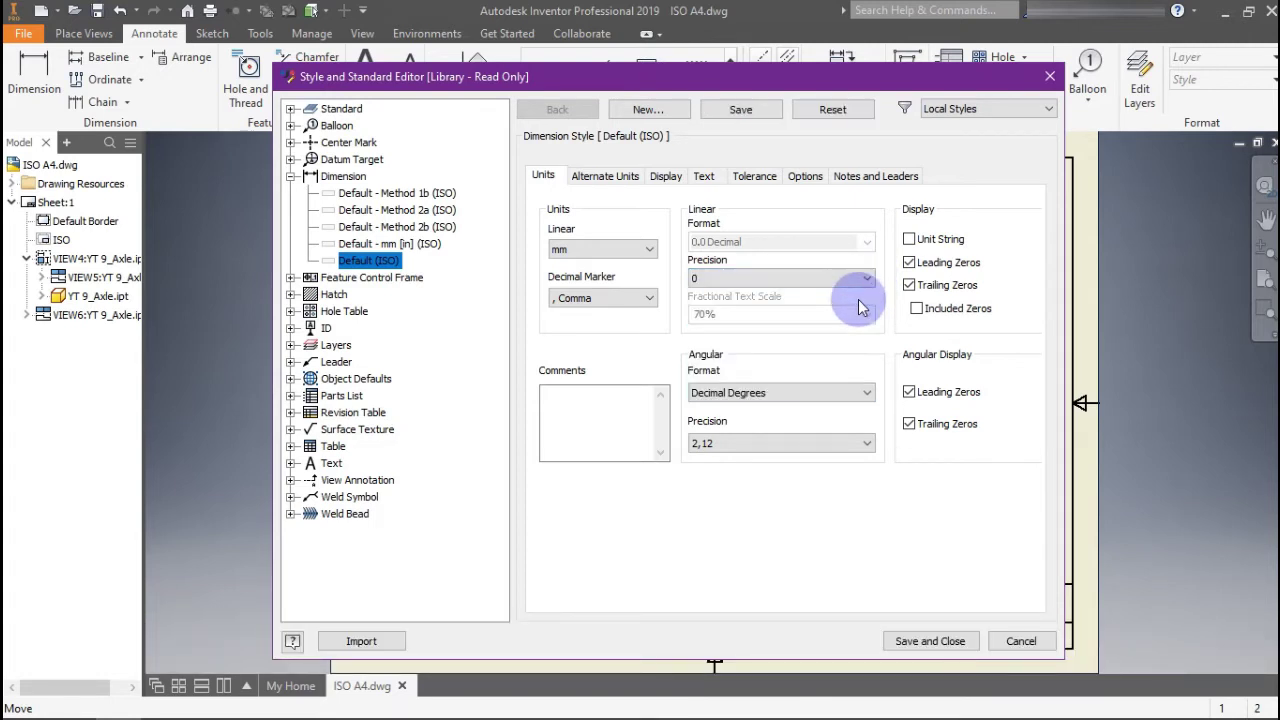
click(866, 445)
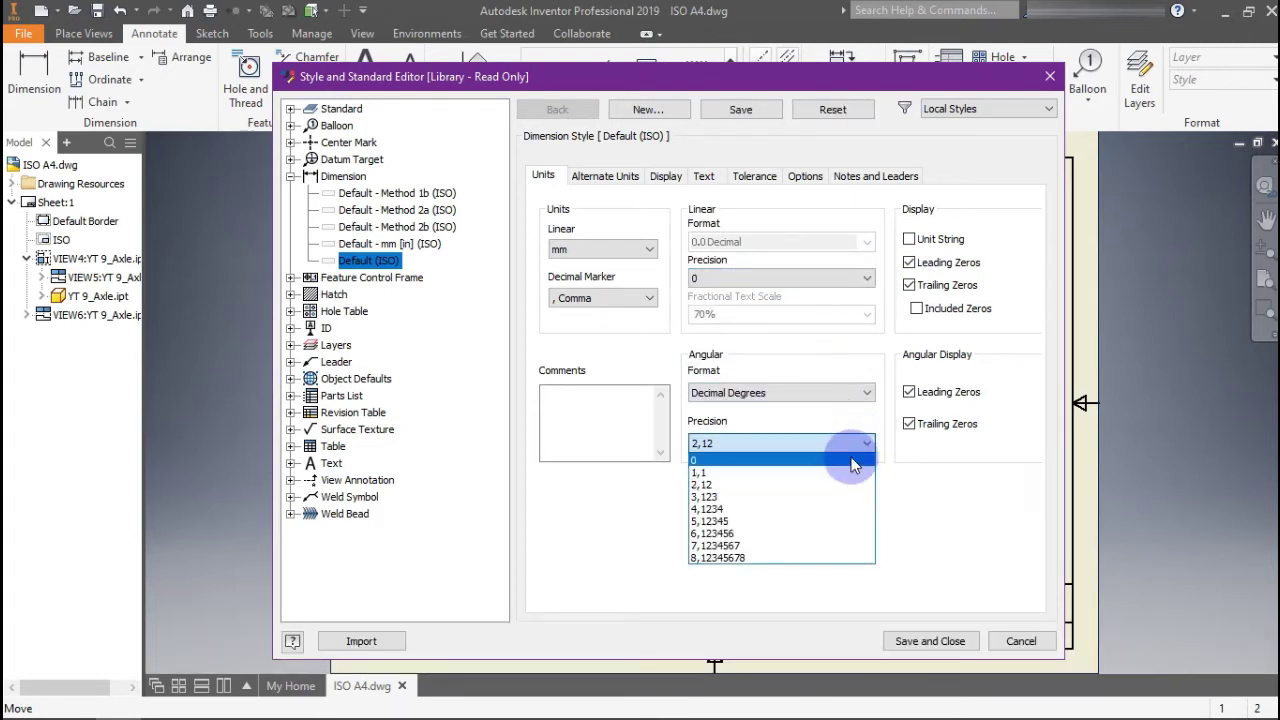
click(853, 463)
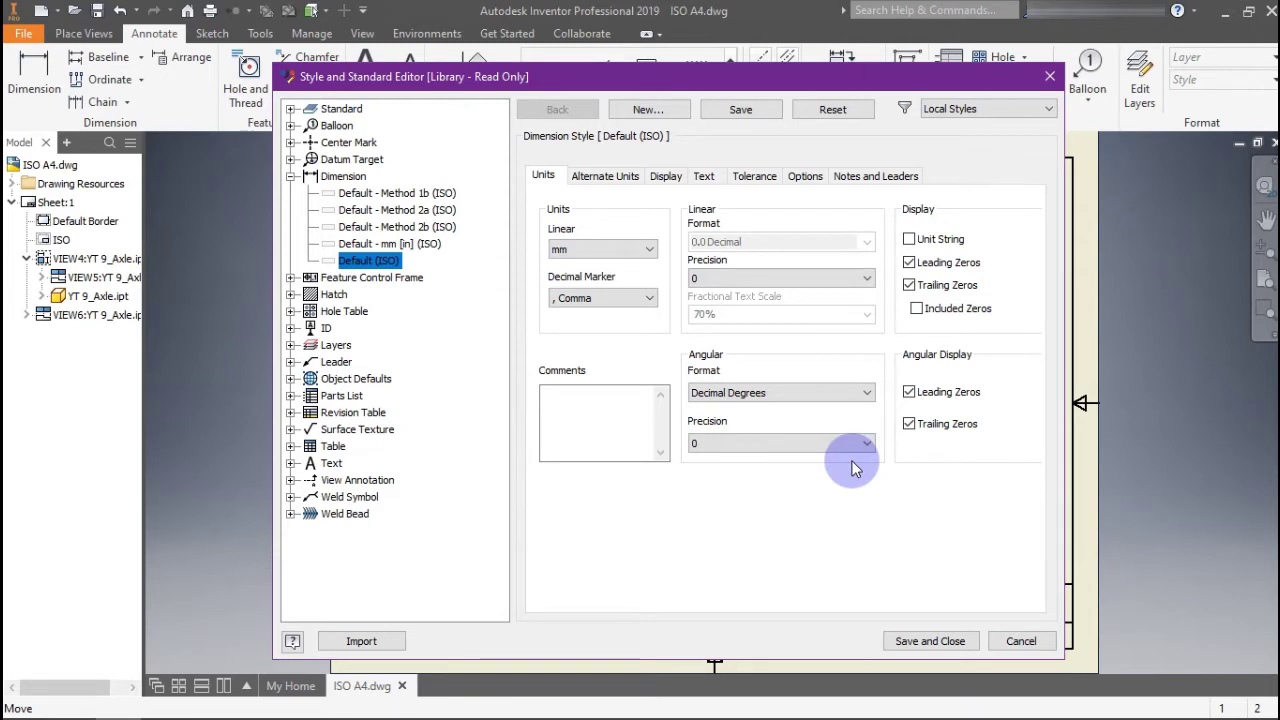
click(925, 643)
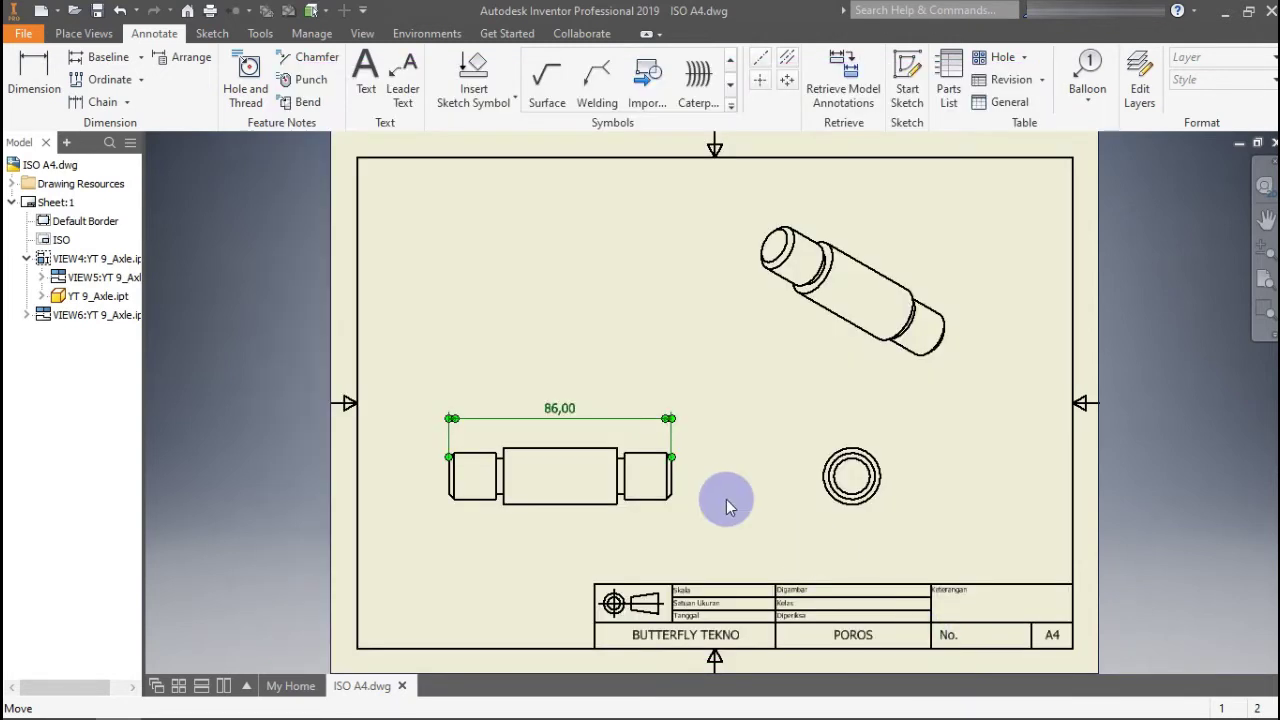
Set the Default (ISO) dimension style's linear text orientation to inline for horizontal, aligned and vertical dimensions
right_click(559, 419)
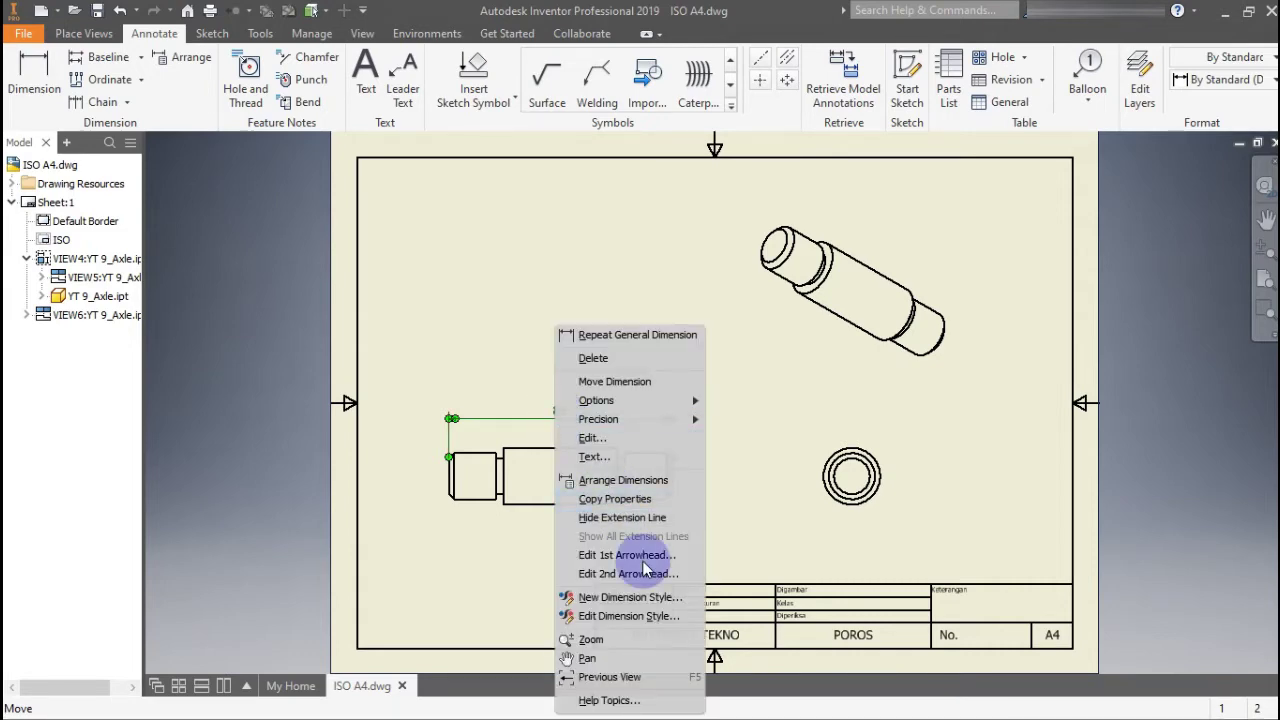
click(640, 616)
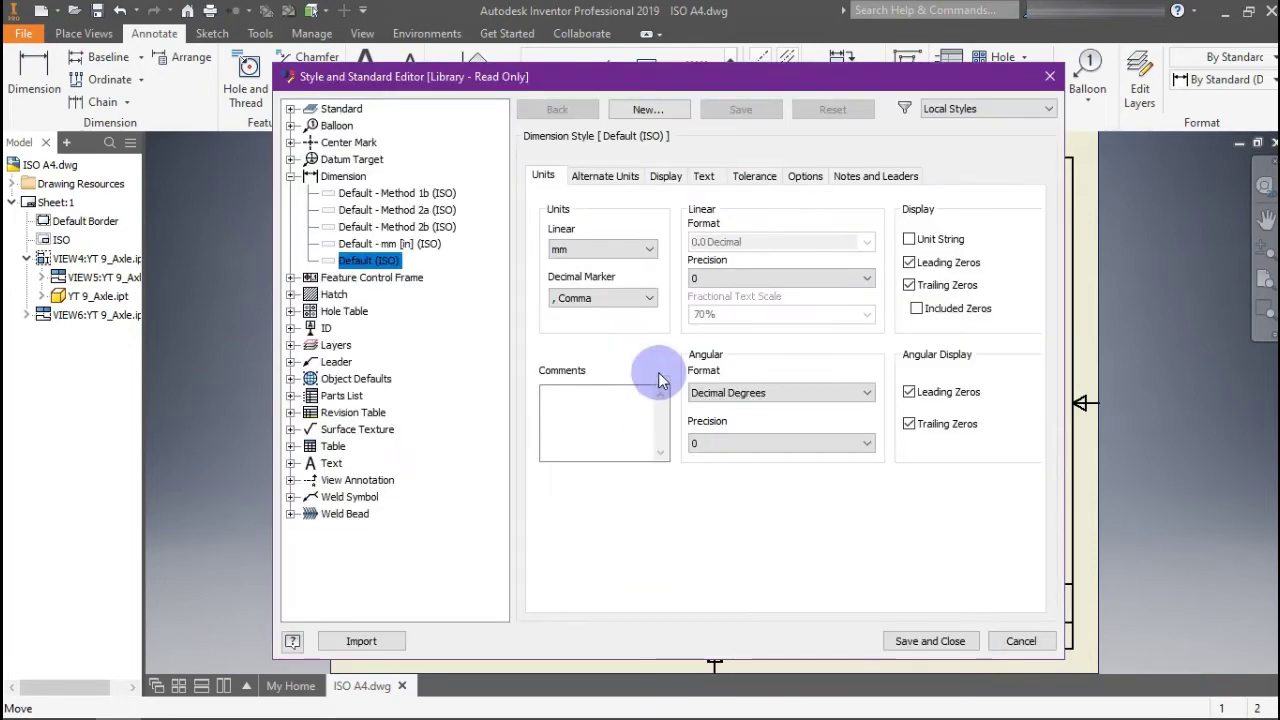
click(665, 176)
click(705, 176)
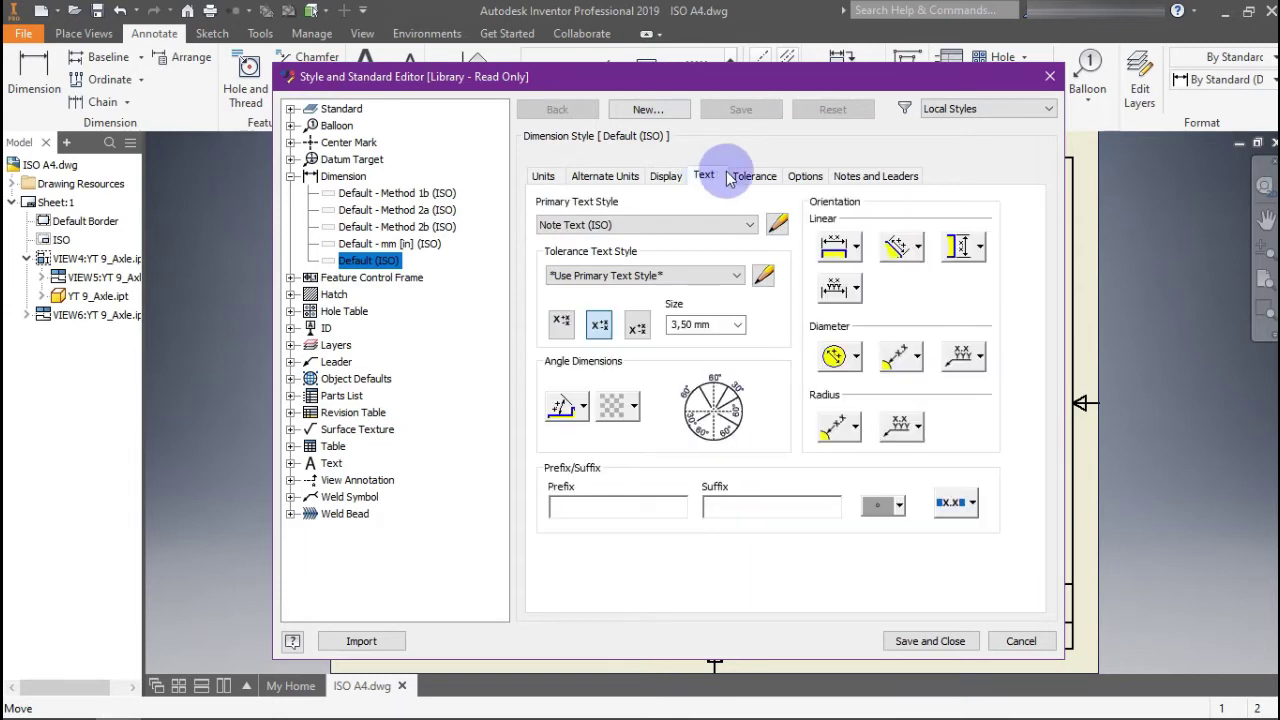
click(856, 252)
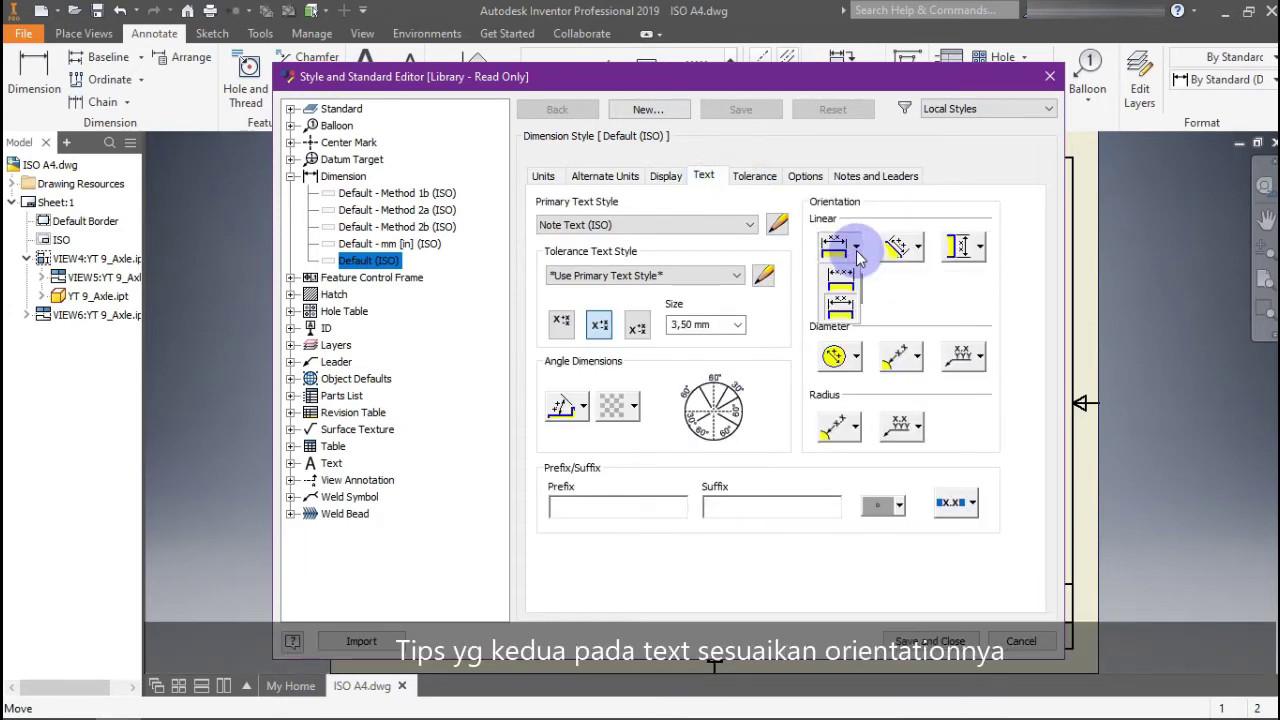
click(840, 278)
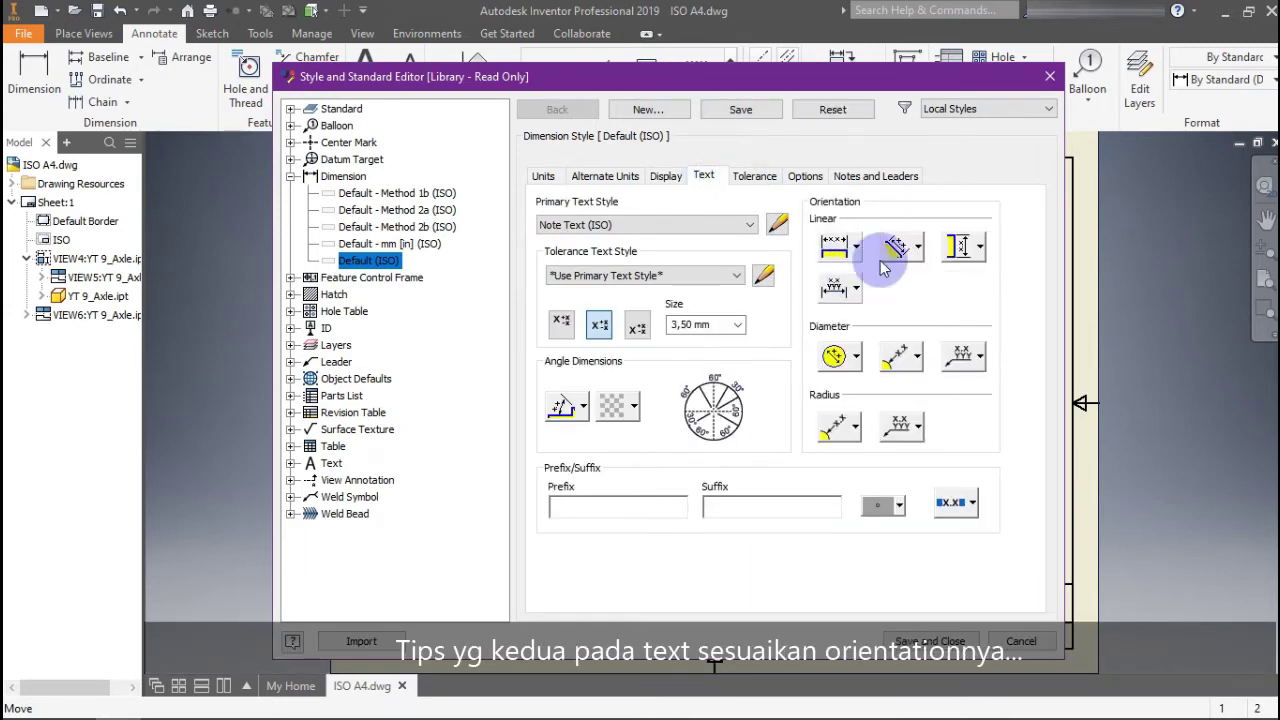
click(918, 250)
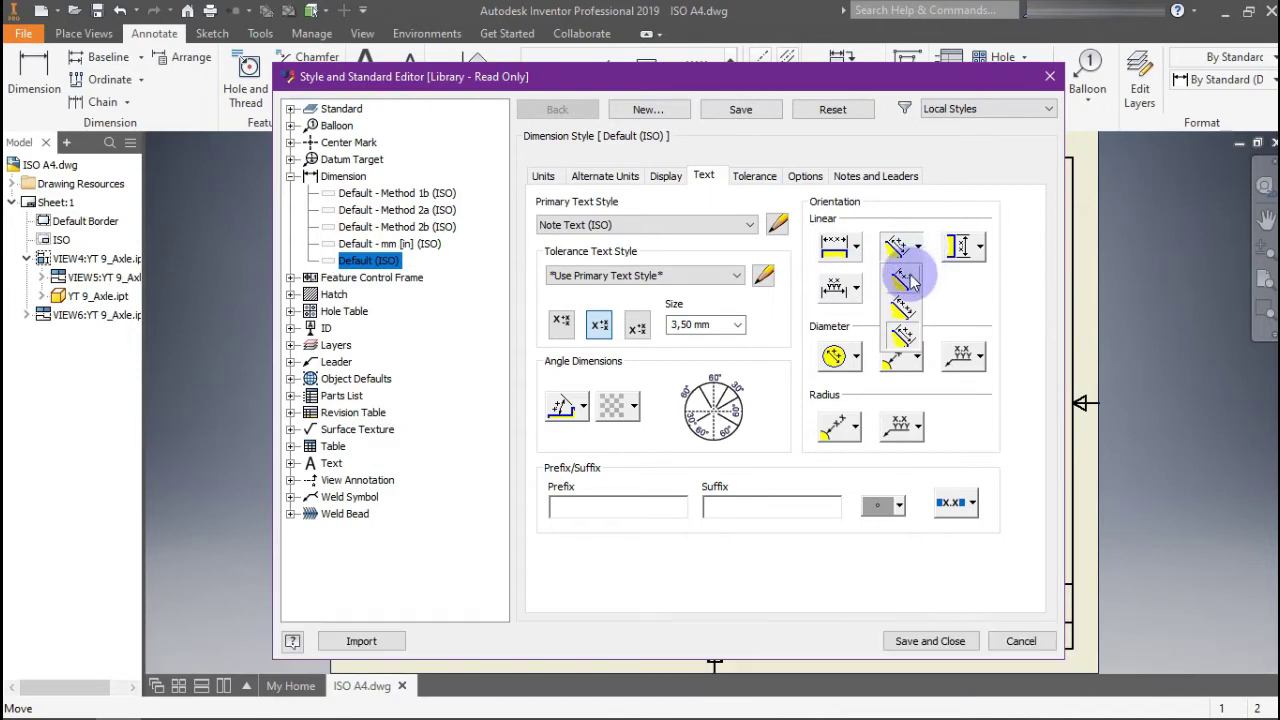
click(907, 281)
click(980, 250)
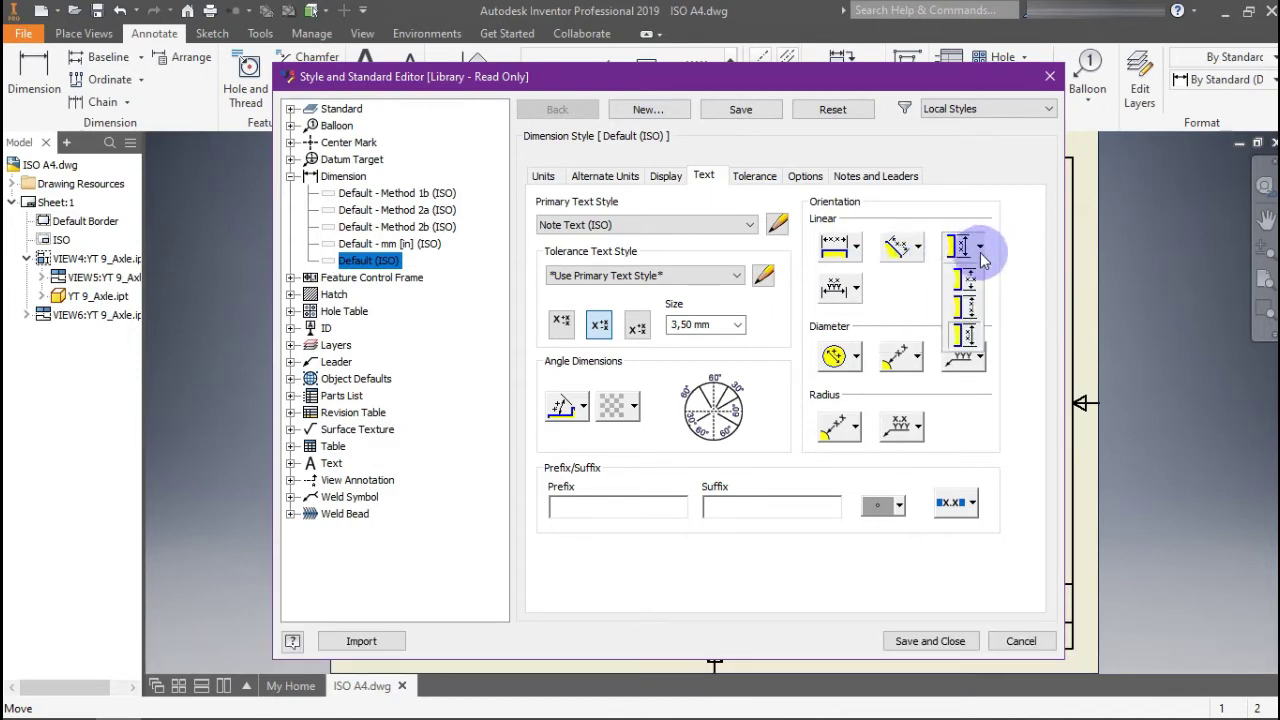
click(972, 282)
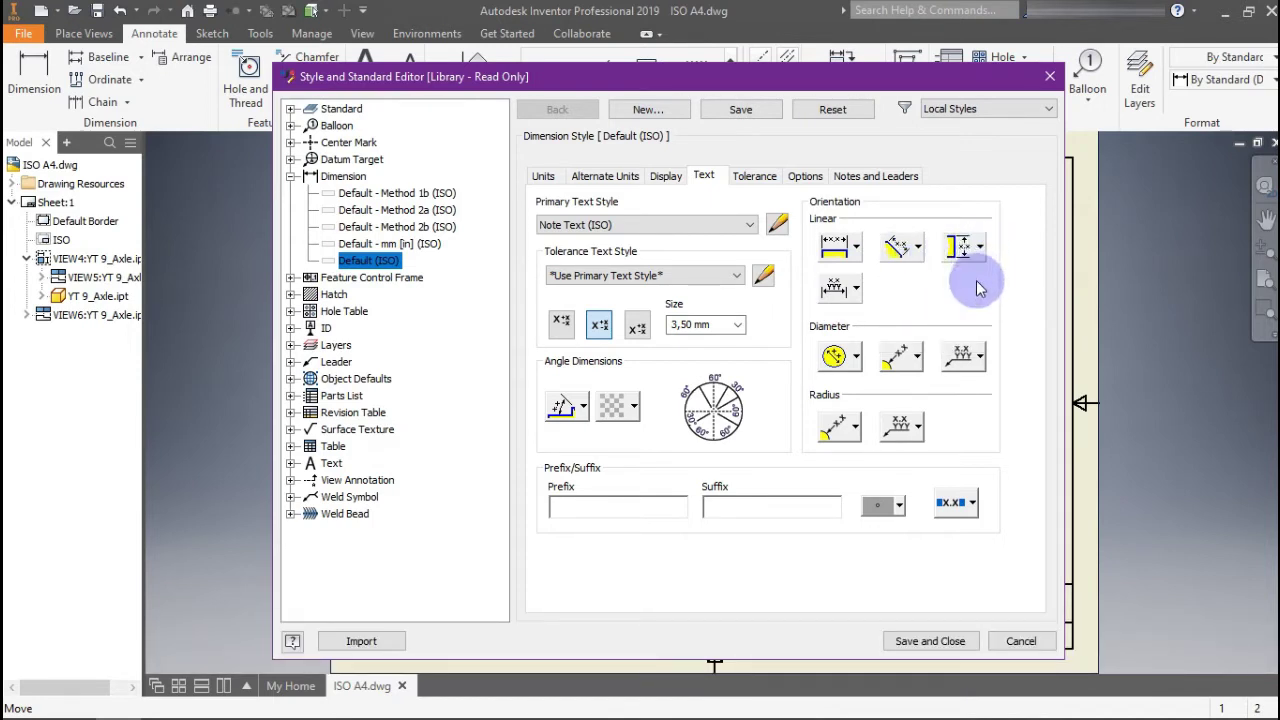
Set the diameter text to horizontal inside the circle and on the outside leader, with the single-line leader text option
click(855, 357)
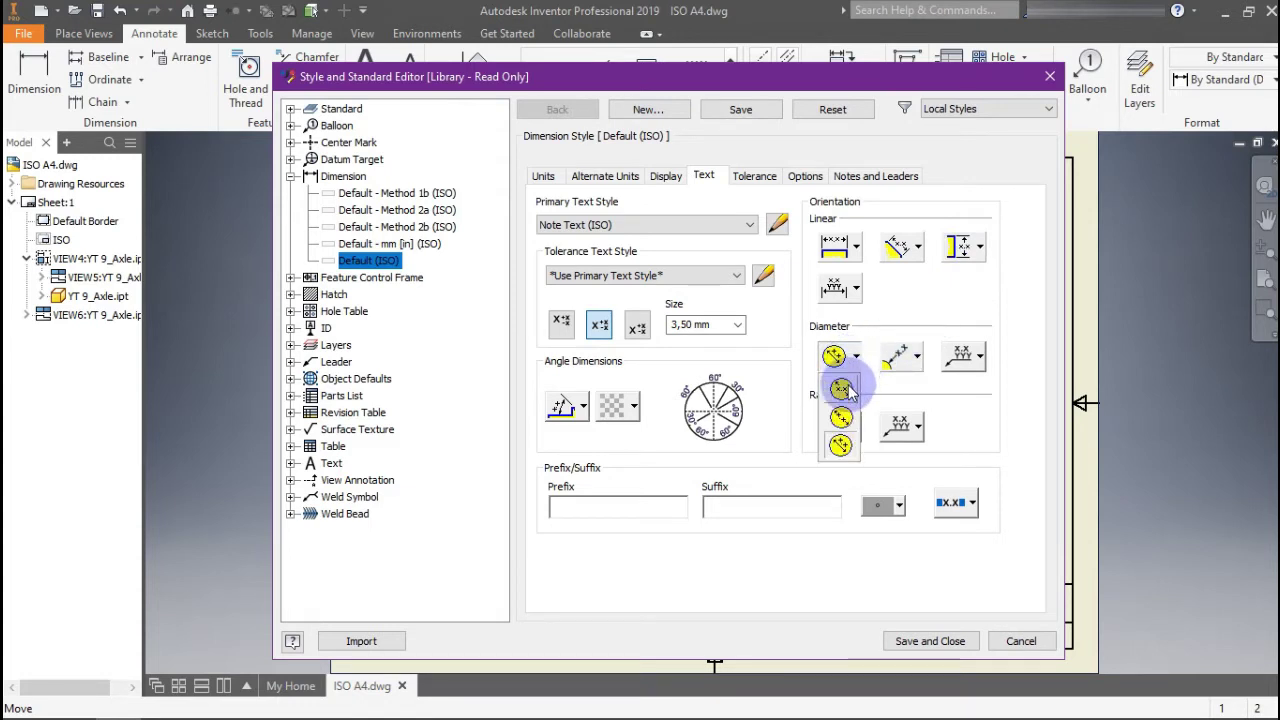
click(843, 390)
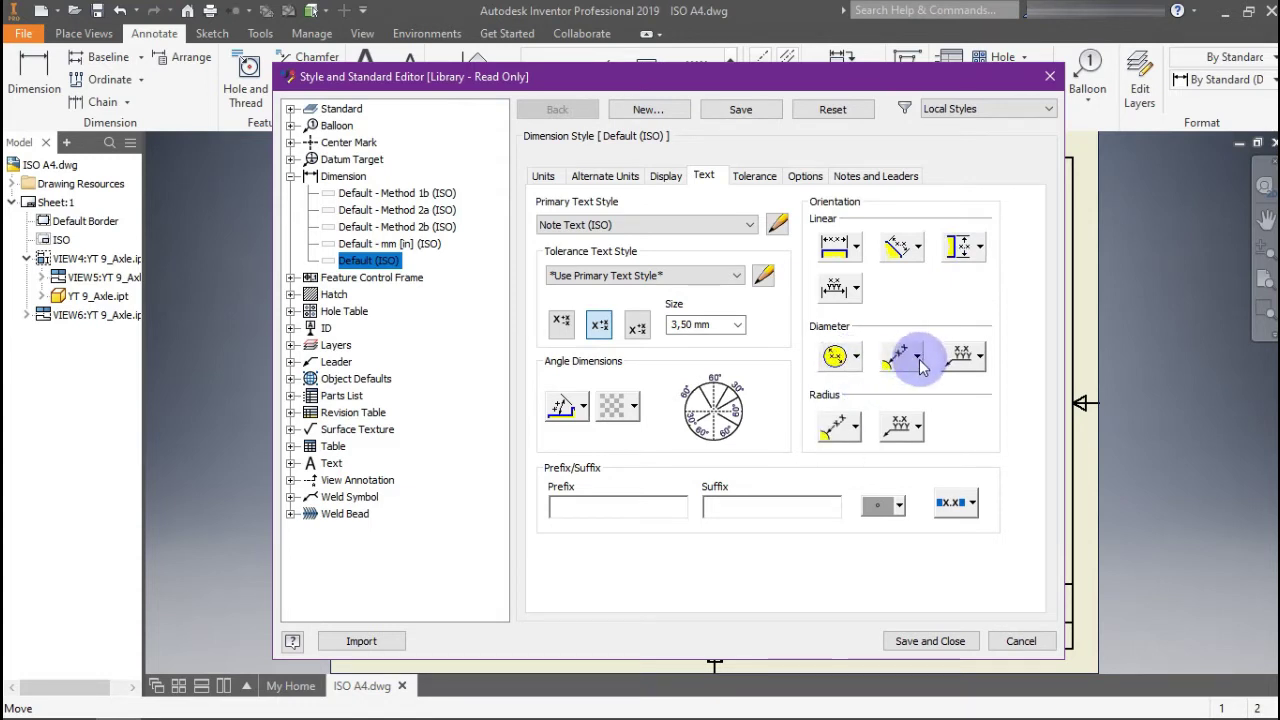
click(919, 362)
click(913, 392)
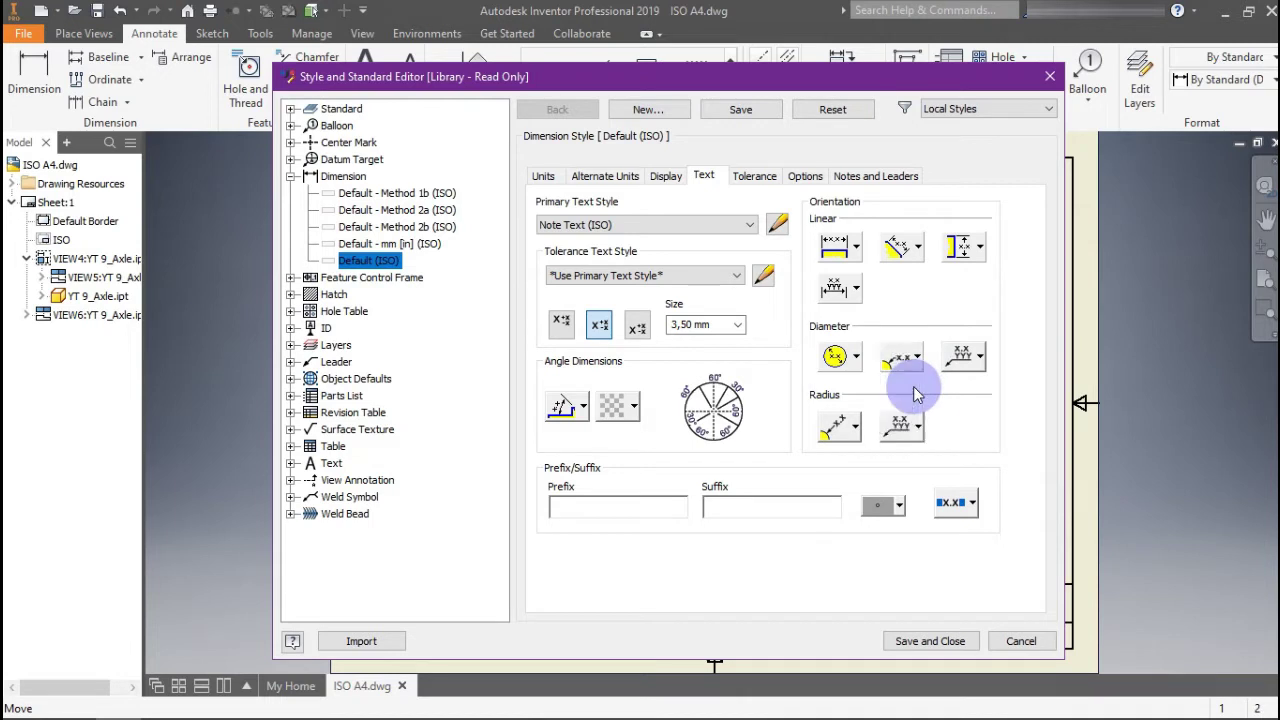
click(977, 360)
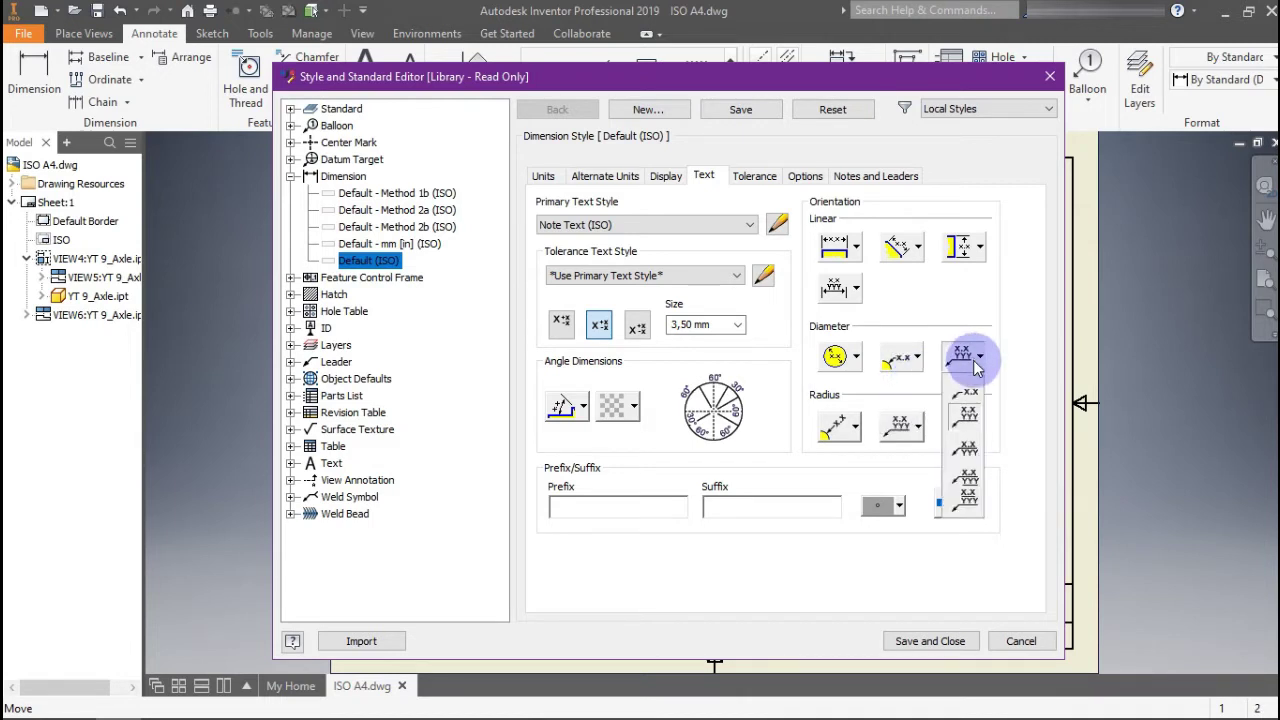
click(965, 392)
Set the radius text to horizontal on the leader with the single-line leader text option, and save the dimension style
click(856, 428)
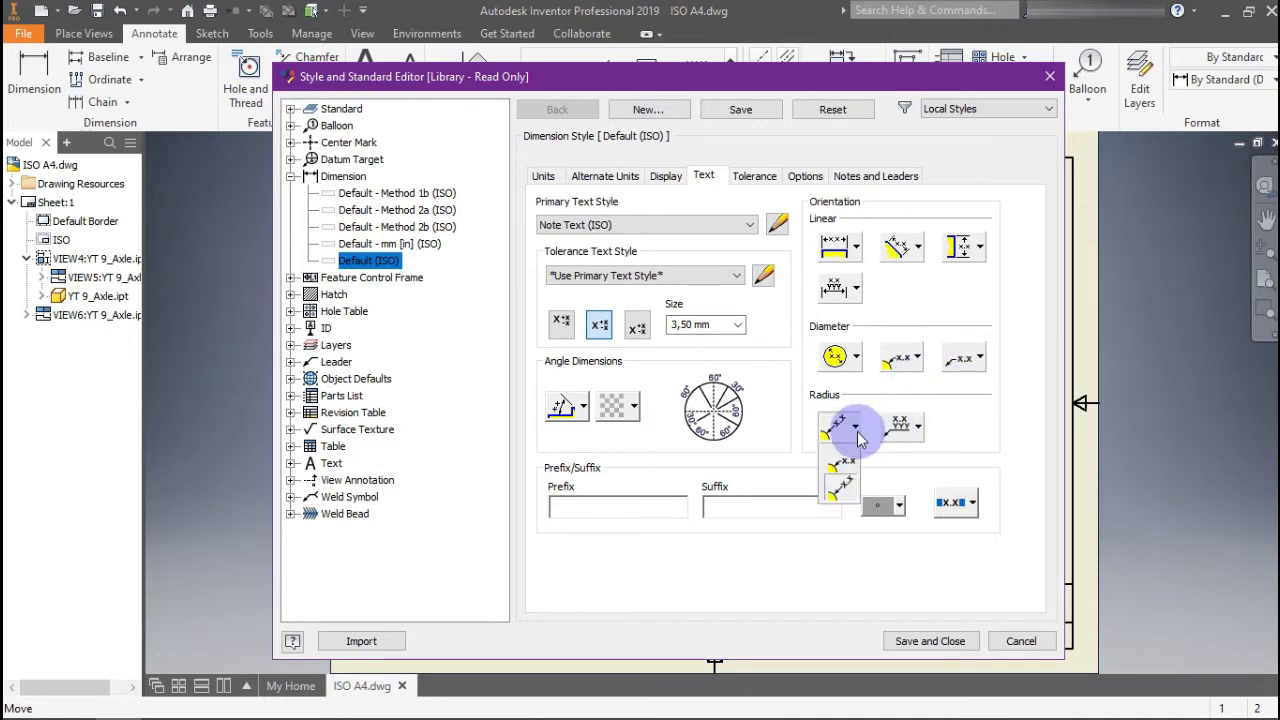
click(849, 458)
click(918, 428)
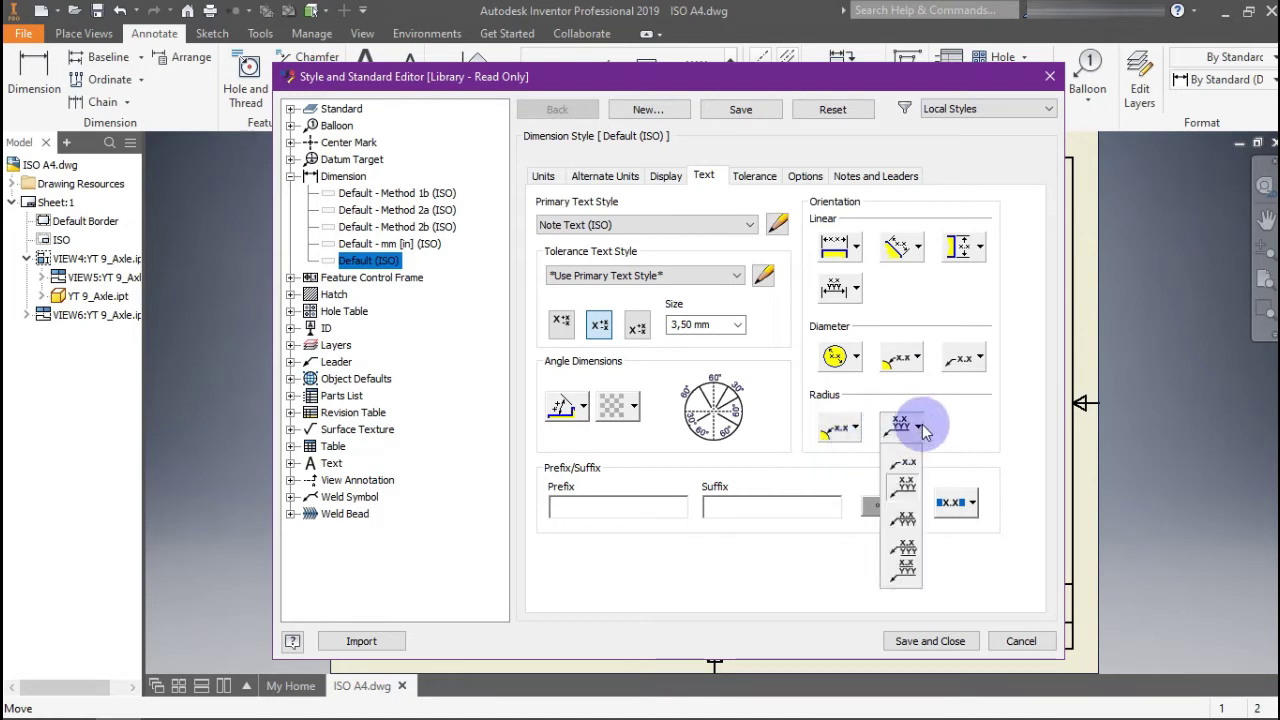
click(904, 462)
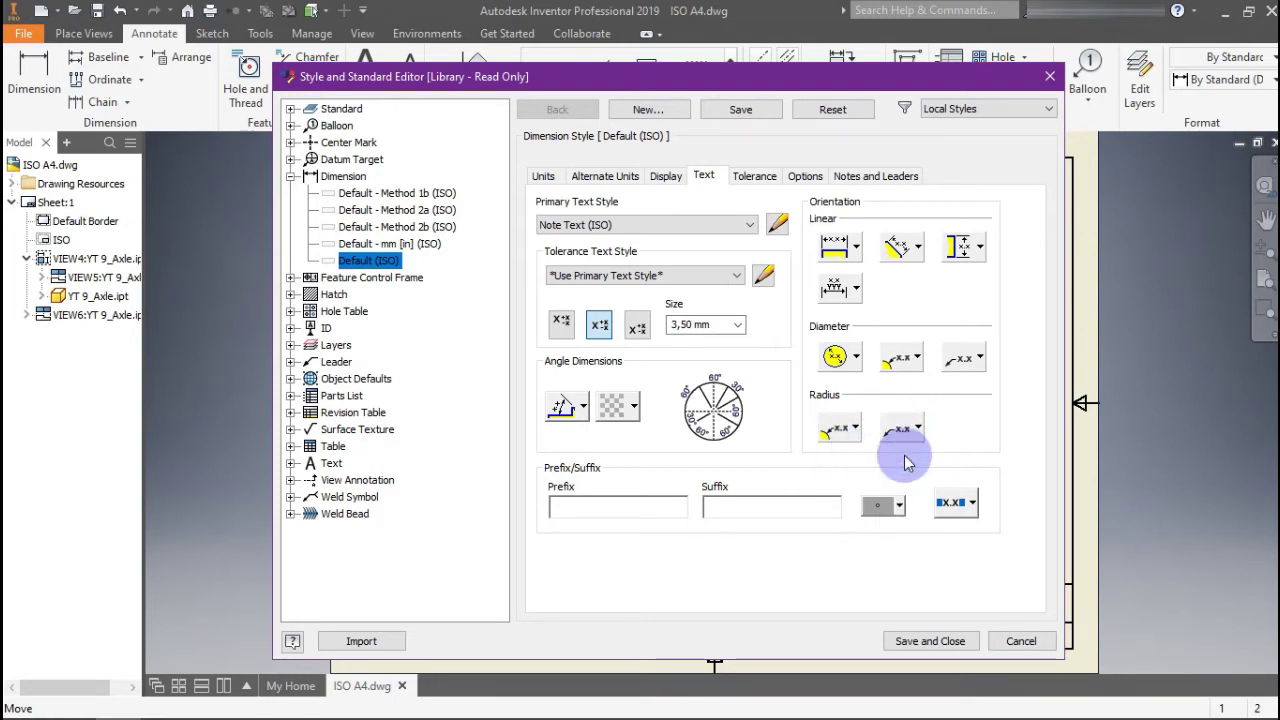
click(915, 643)
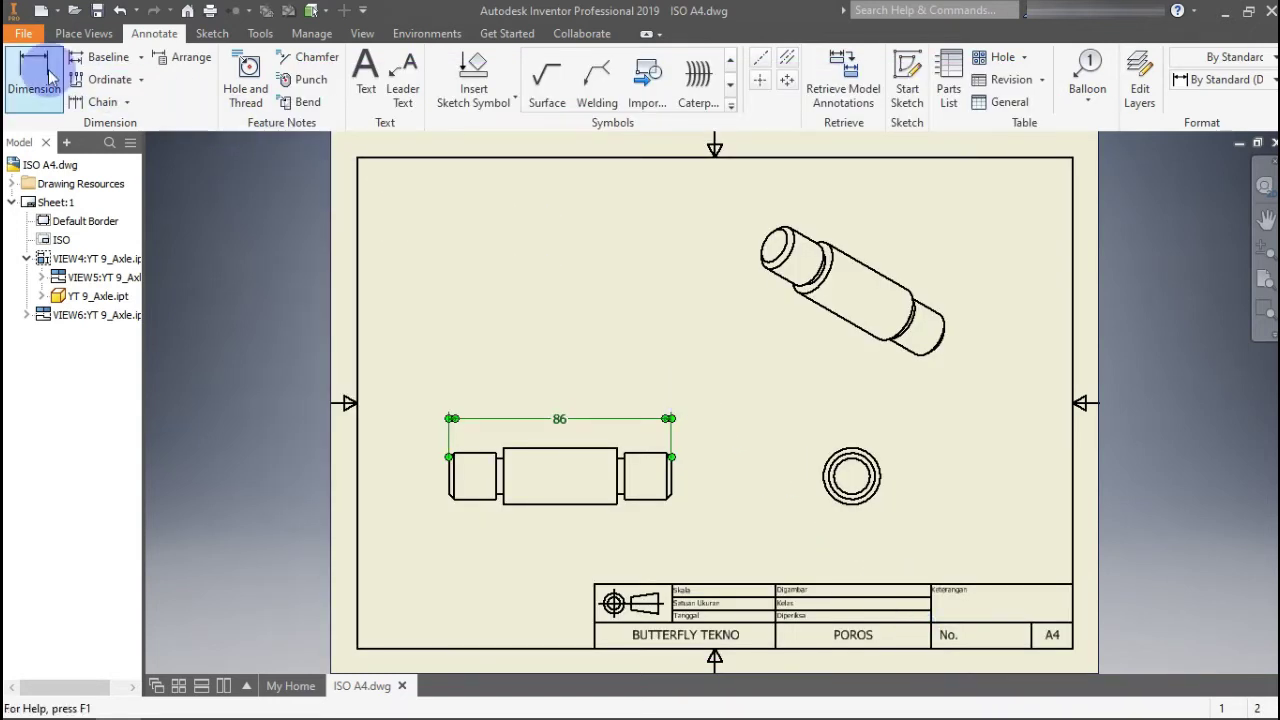
Dimension the diameters of the outer, middle and inner circles in the side view, stacking the dimension texts above and beside the view
click(50, 76)
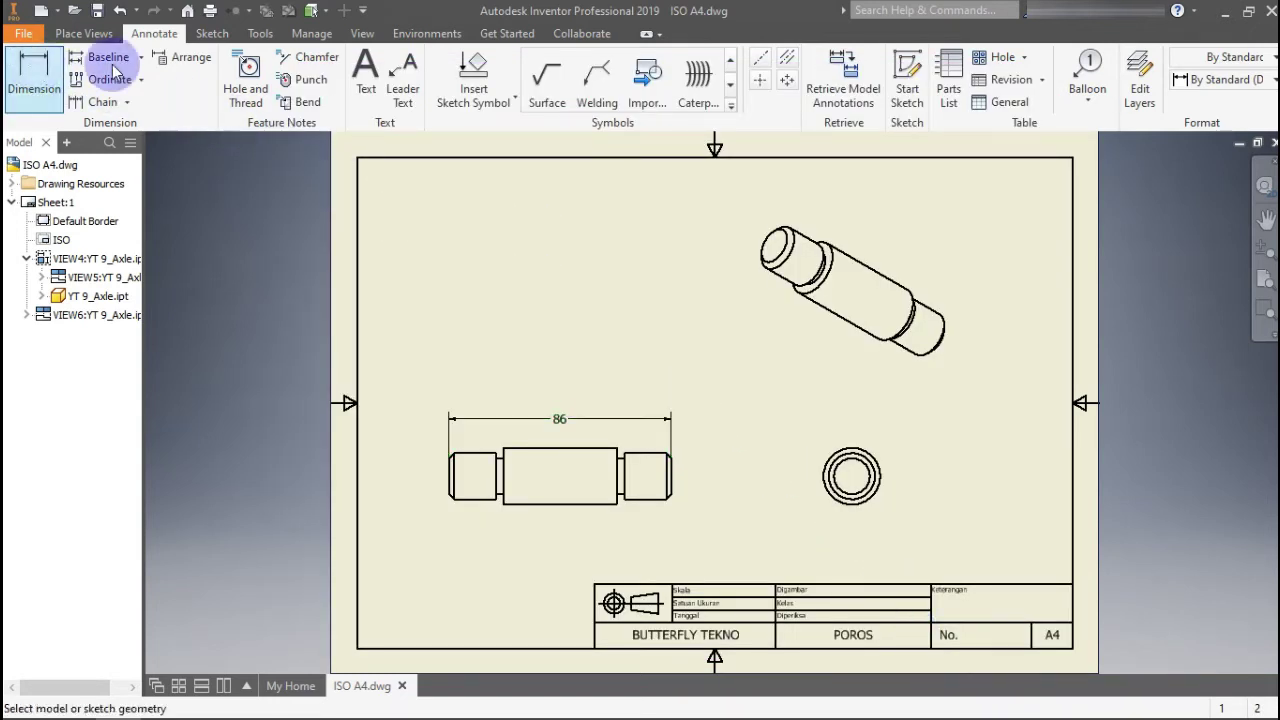
click(855, 450)
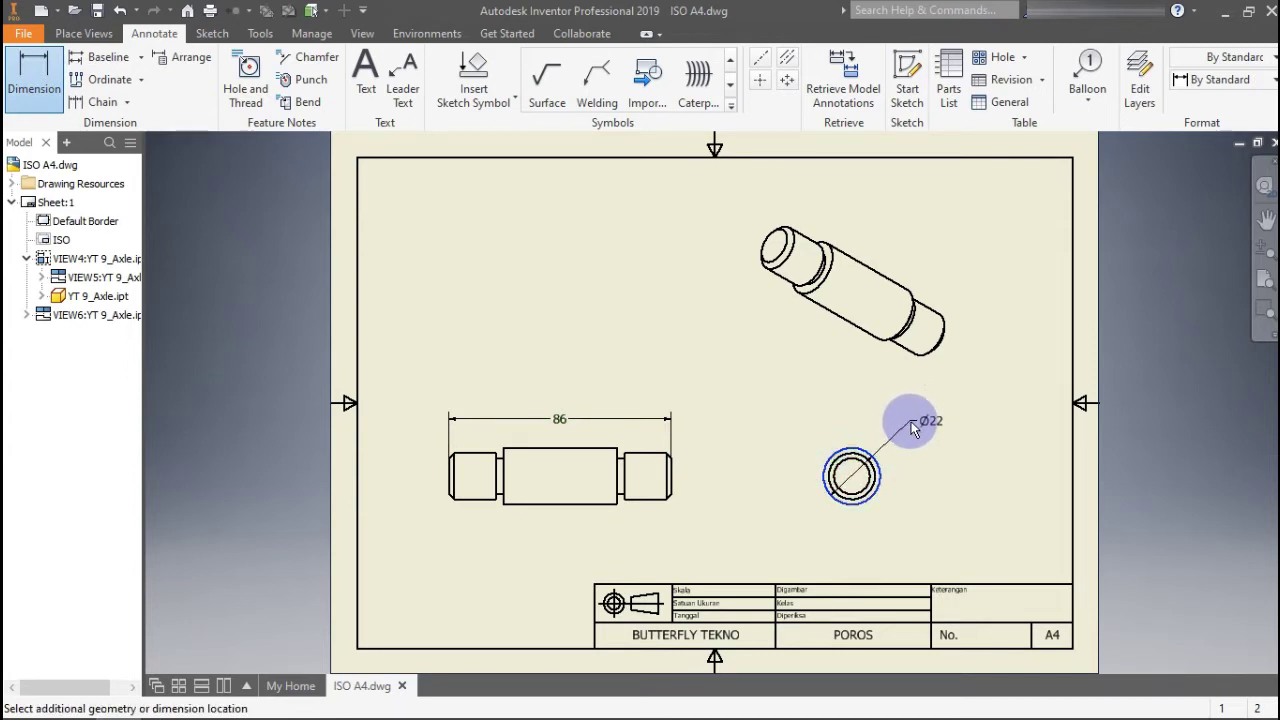
click(908, 421)
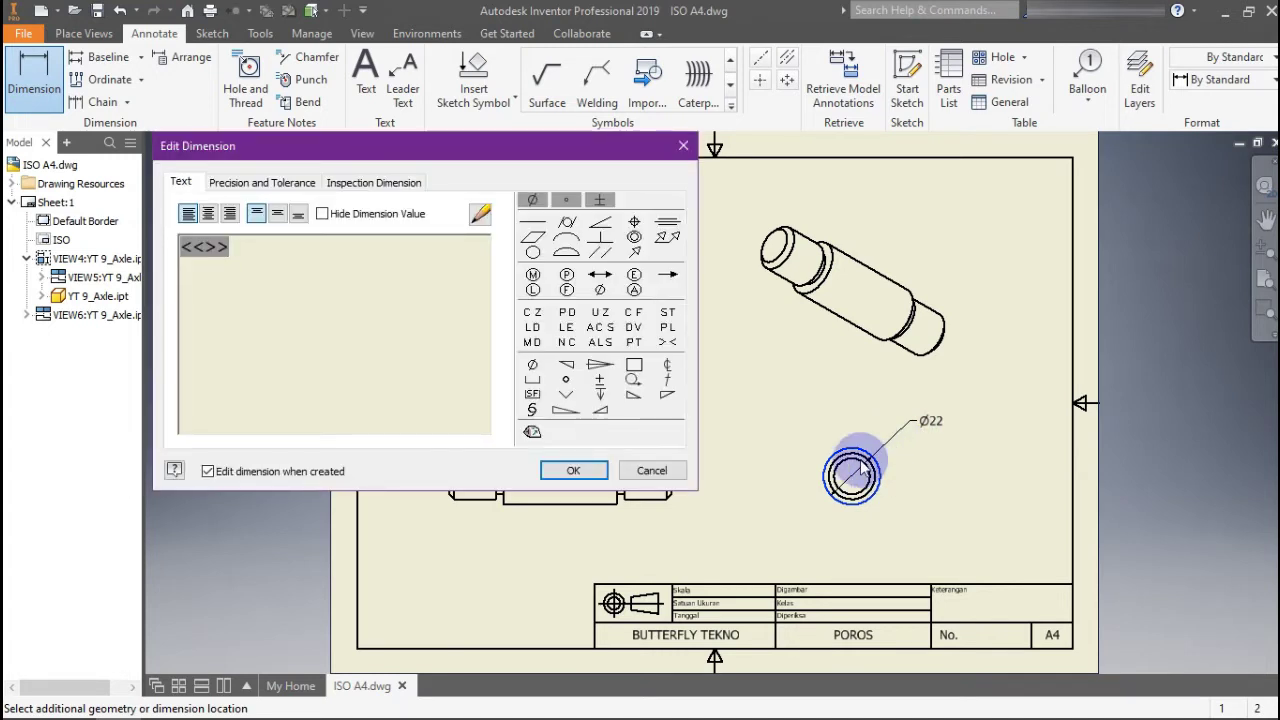
click(573, 470)
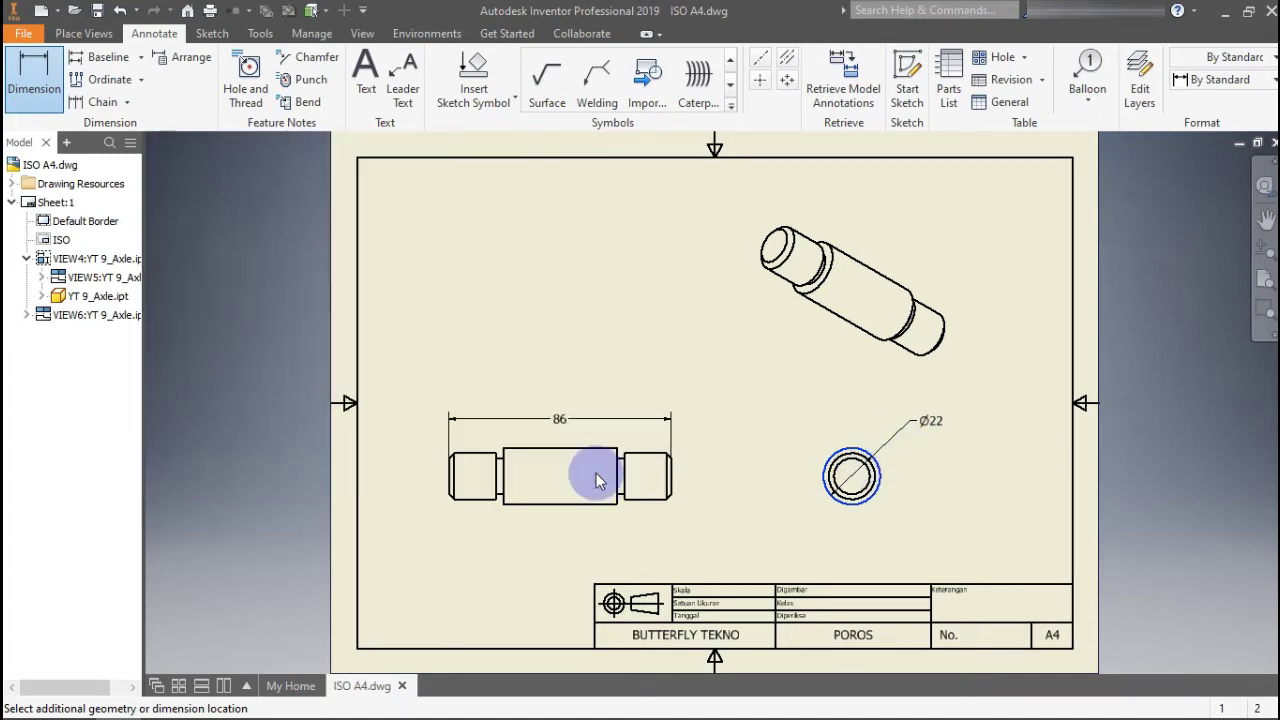
click(873, 464)
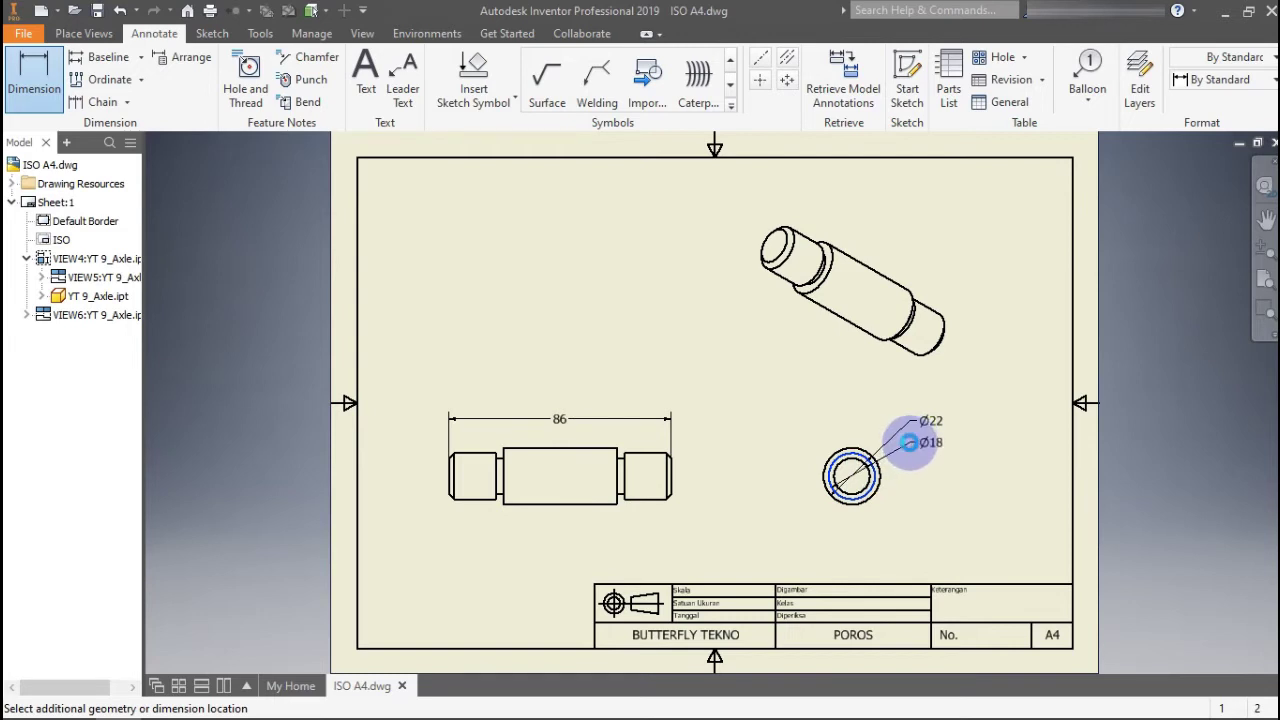
click(908, 442)
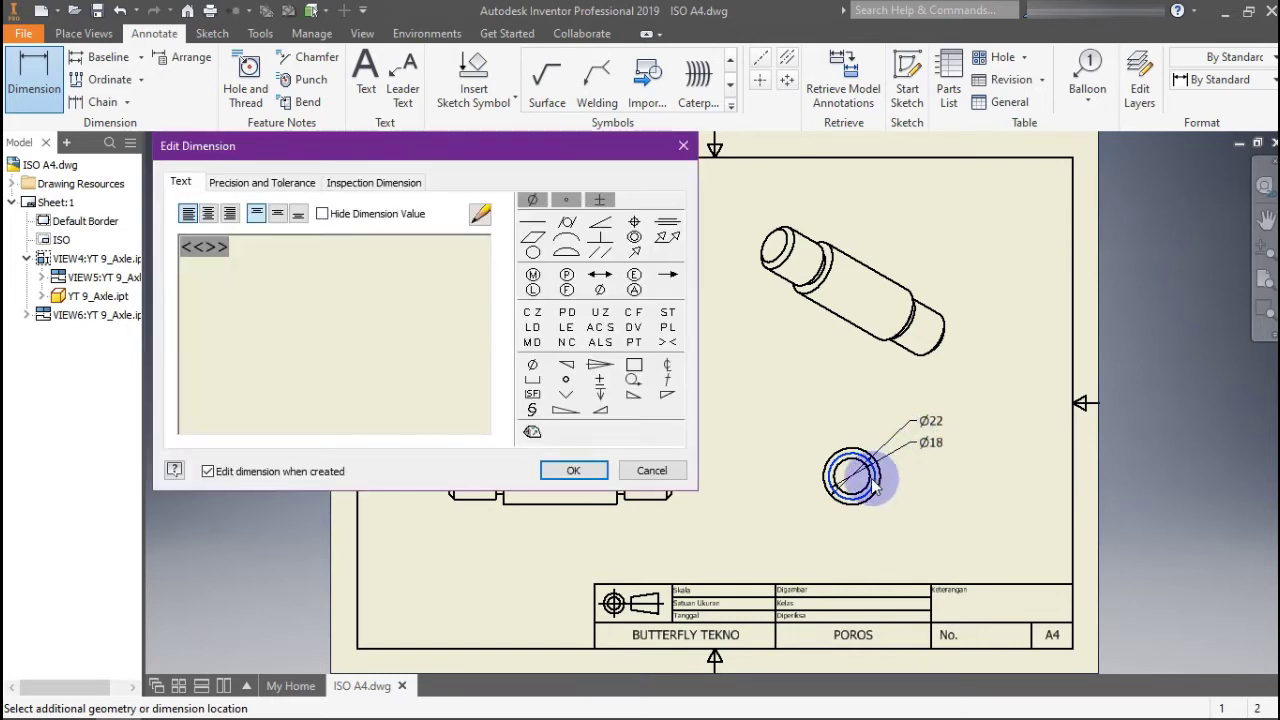
click(565, 470)
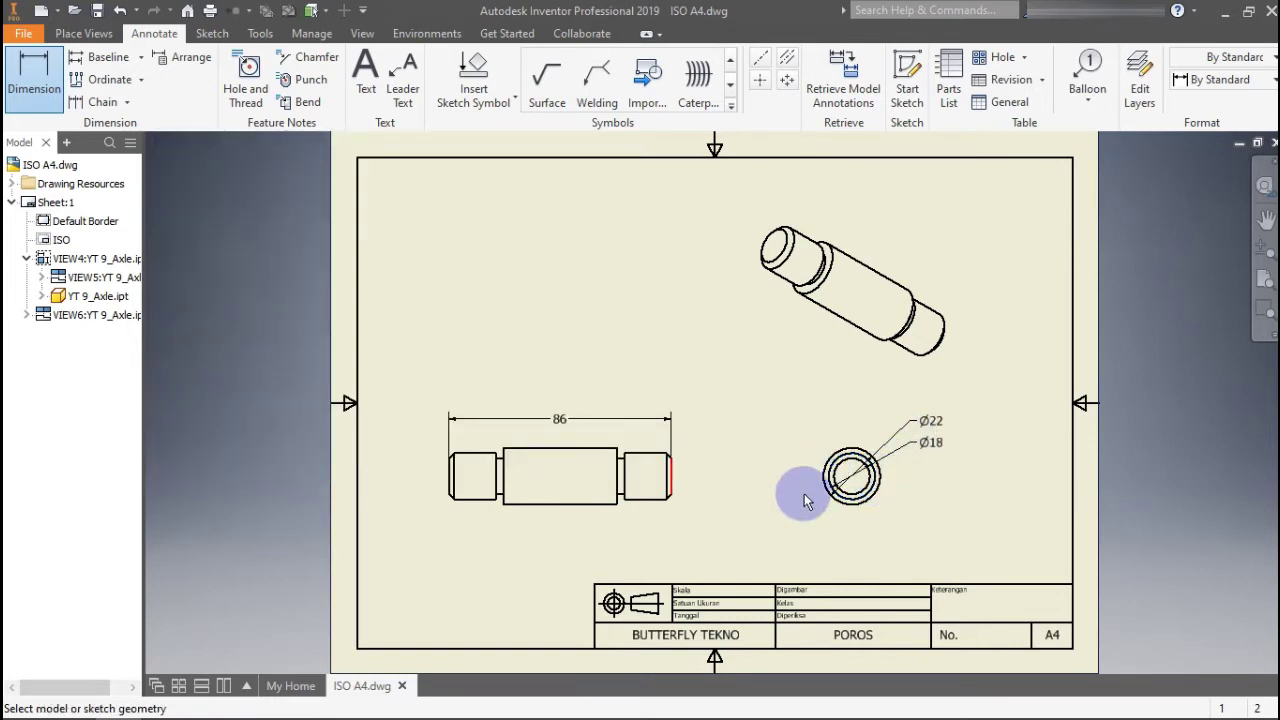
click(864, 481)
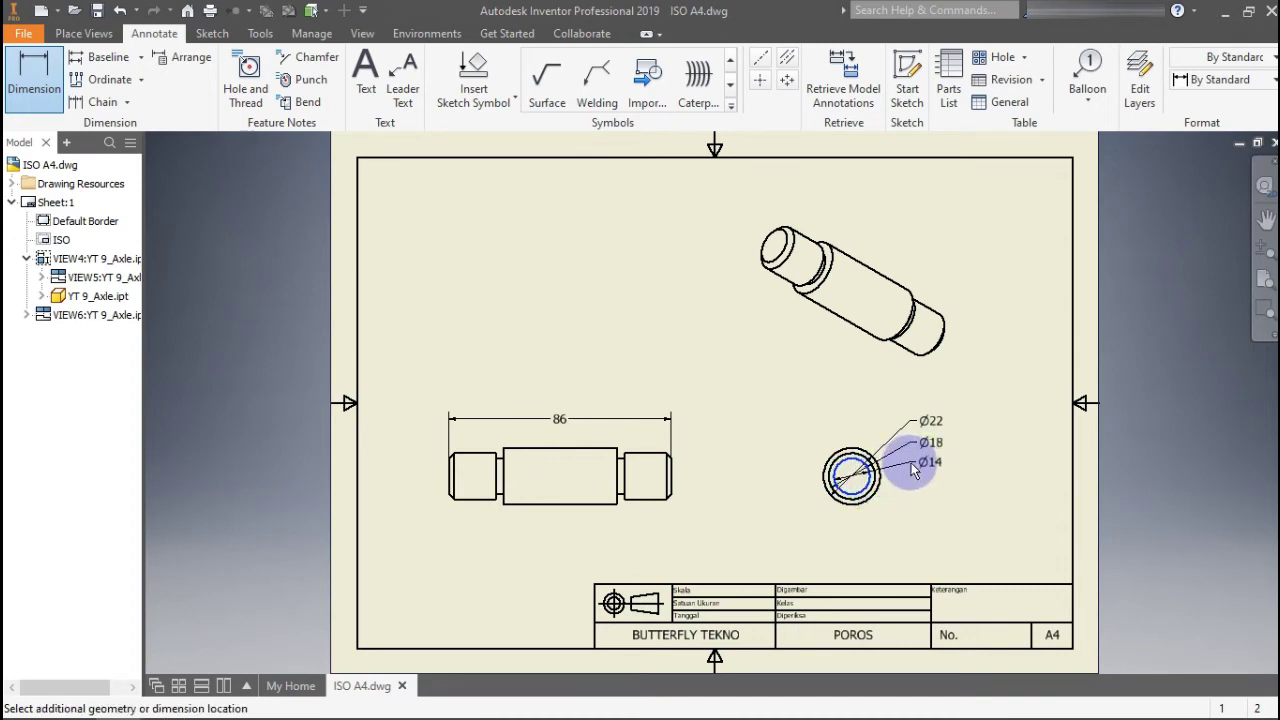
click(910, 462)
click(571, 467)
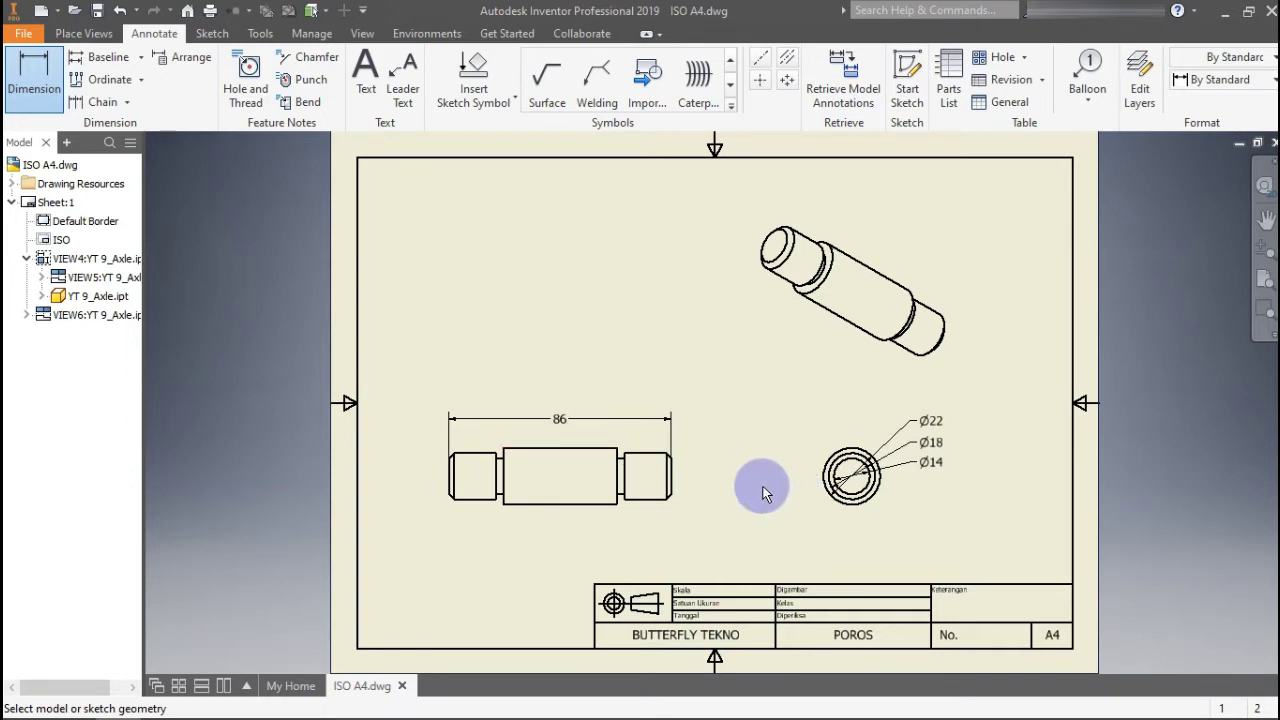
key(Escape)
click(940, 425)
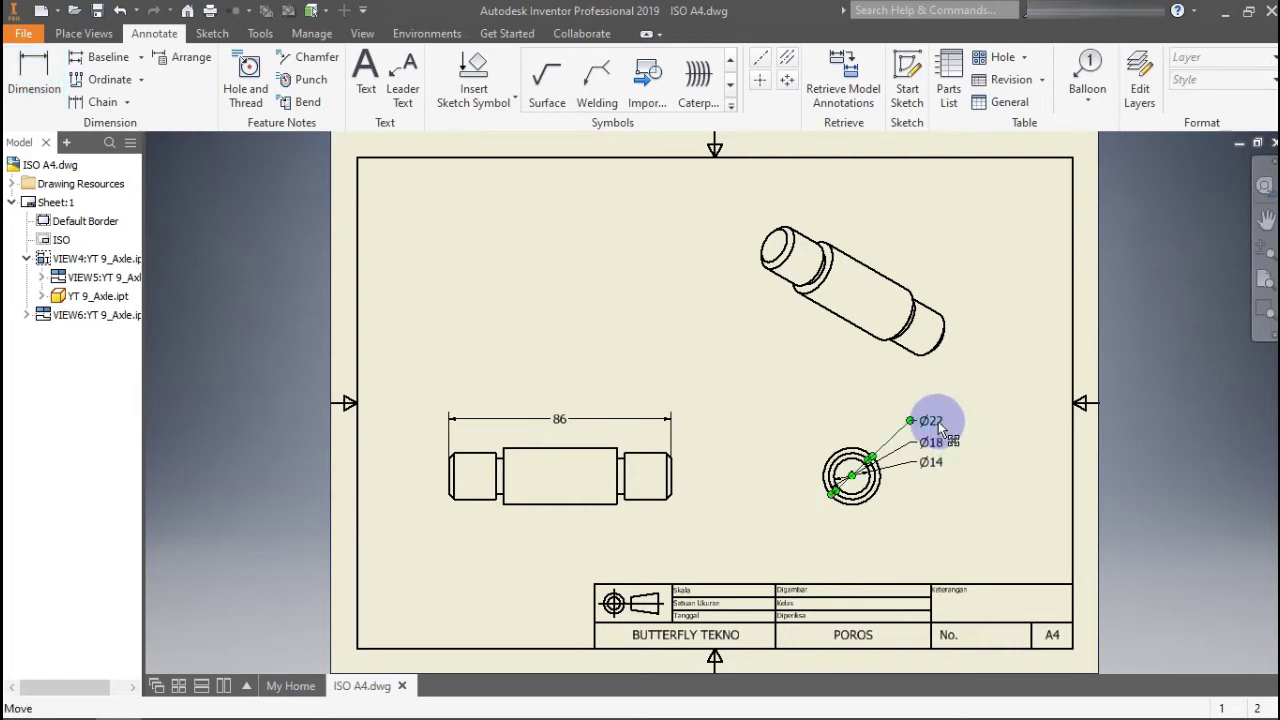
double_click(940, 428)
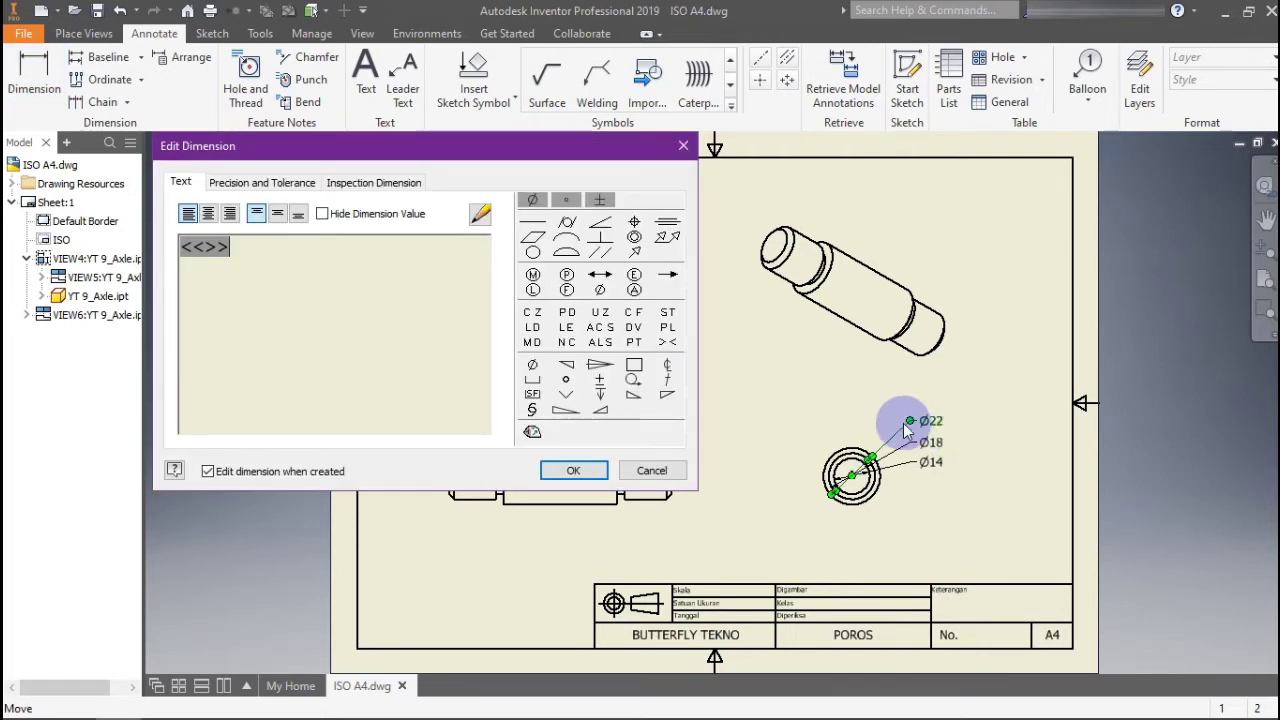
click(652, 470)
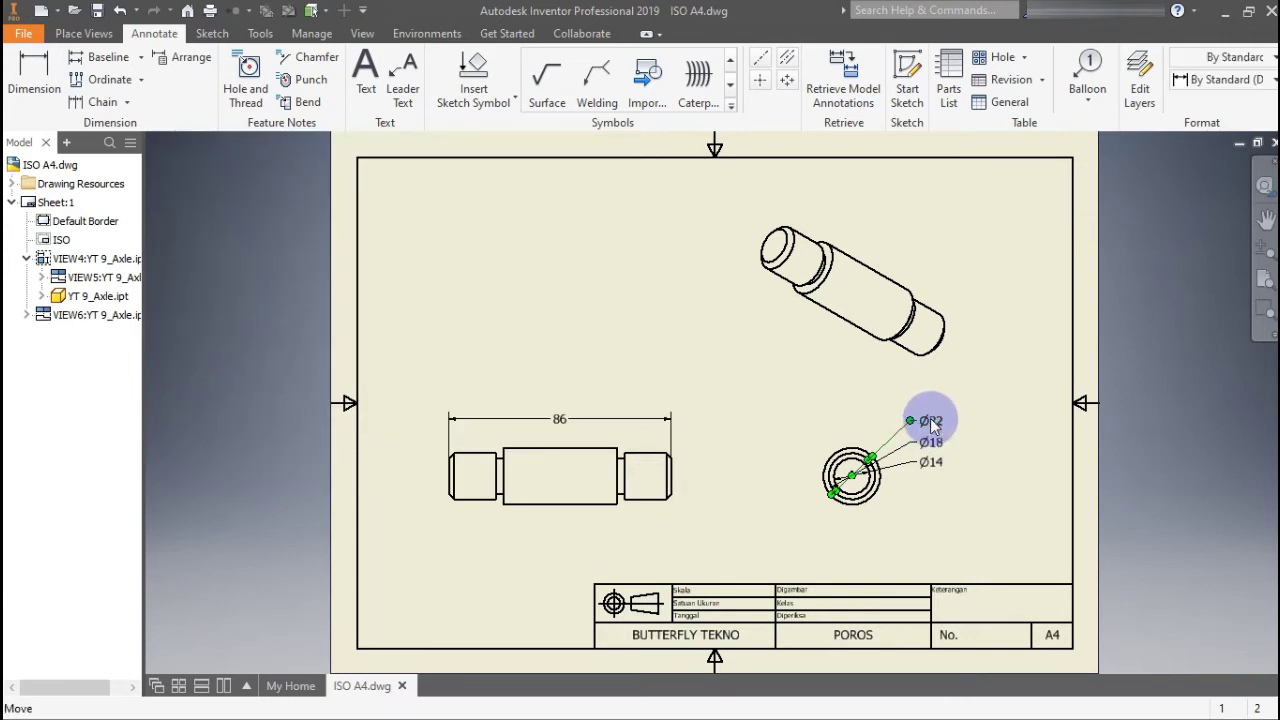
Set the text height of the Note Text (ISO) text style to 2,50 mm and save the style
right_click(932, 424)
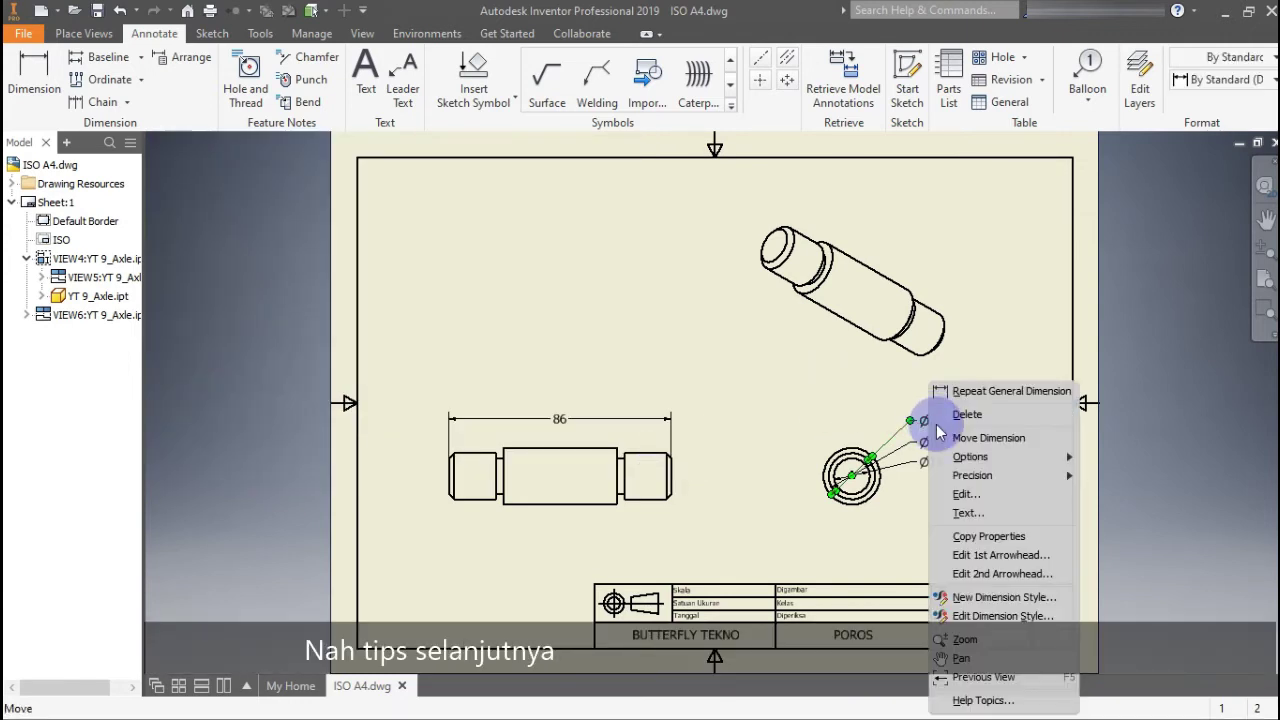
click(1008, 618)
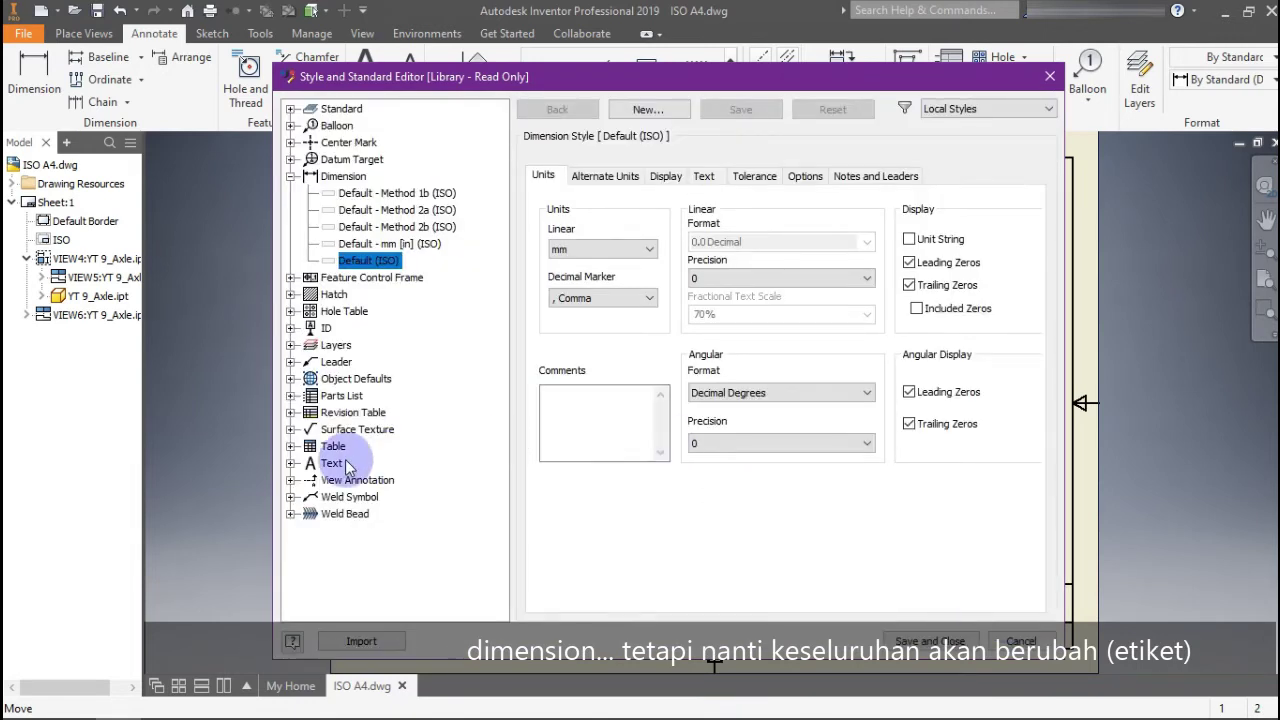
click(291, 464)
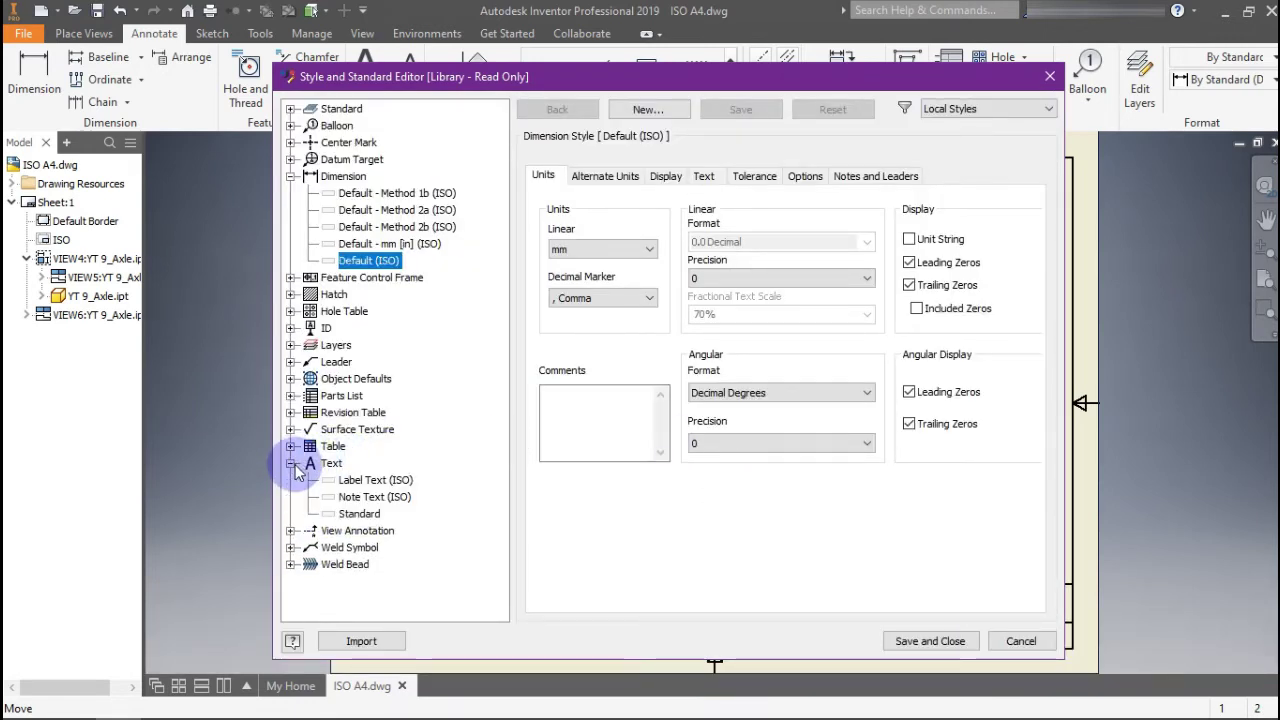
click(372, 498)
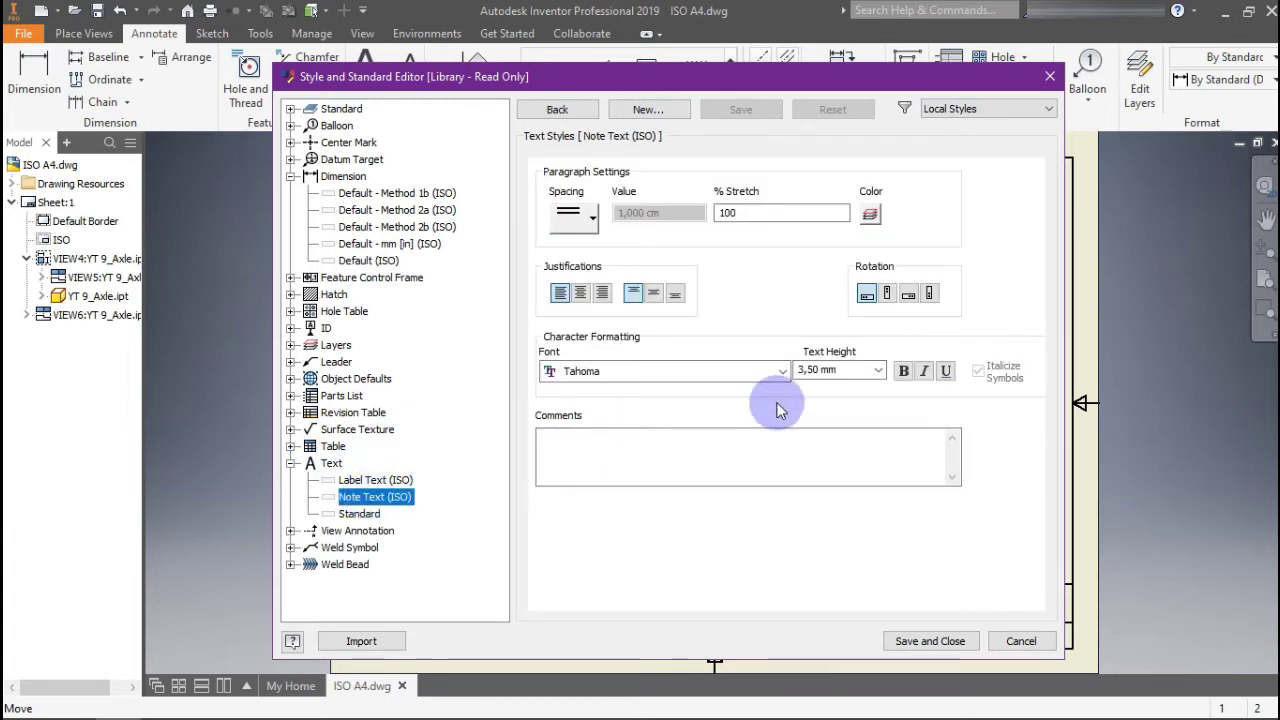
click(880, 372)
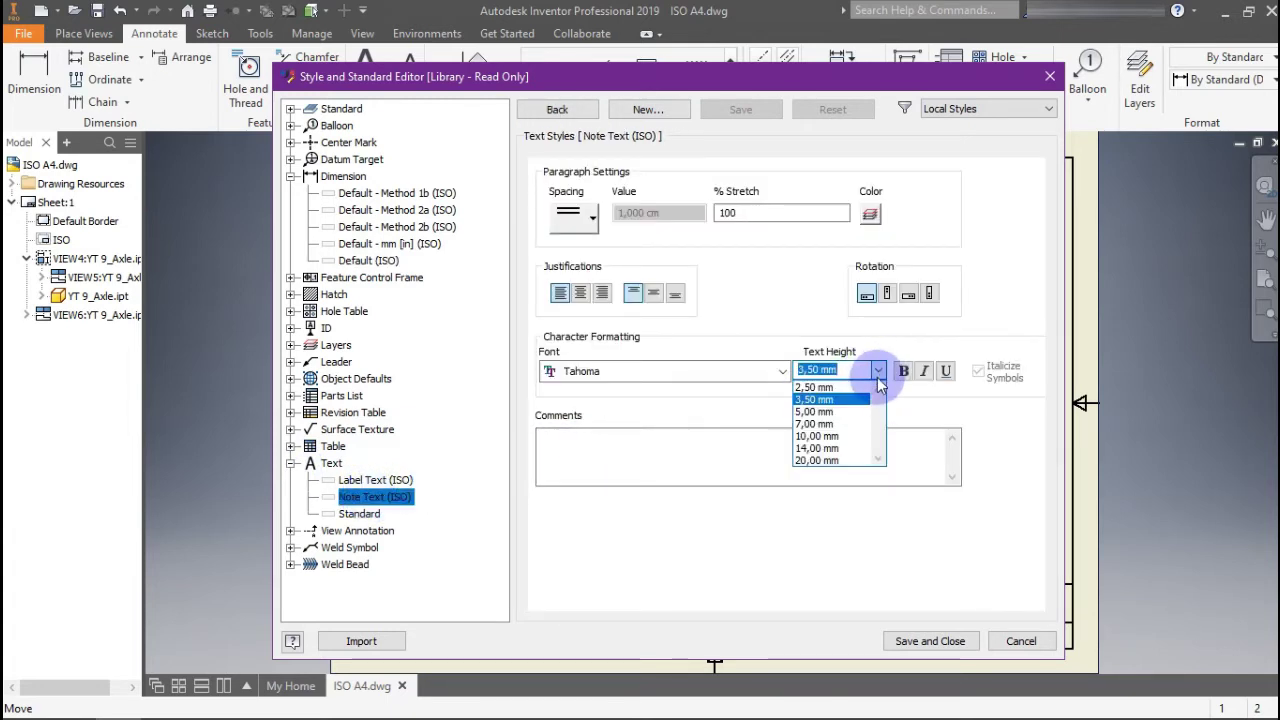
click(866, 388)
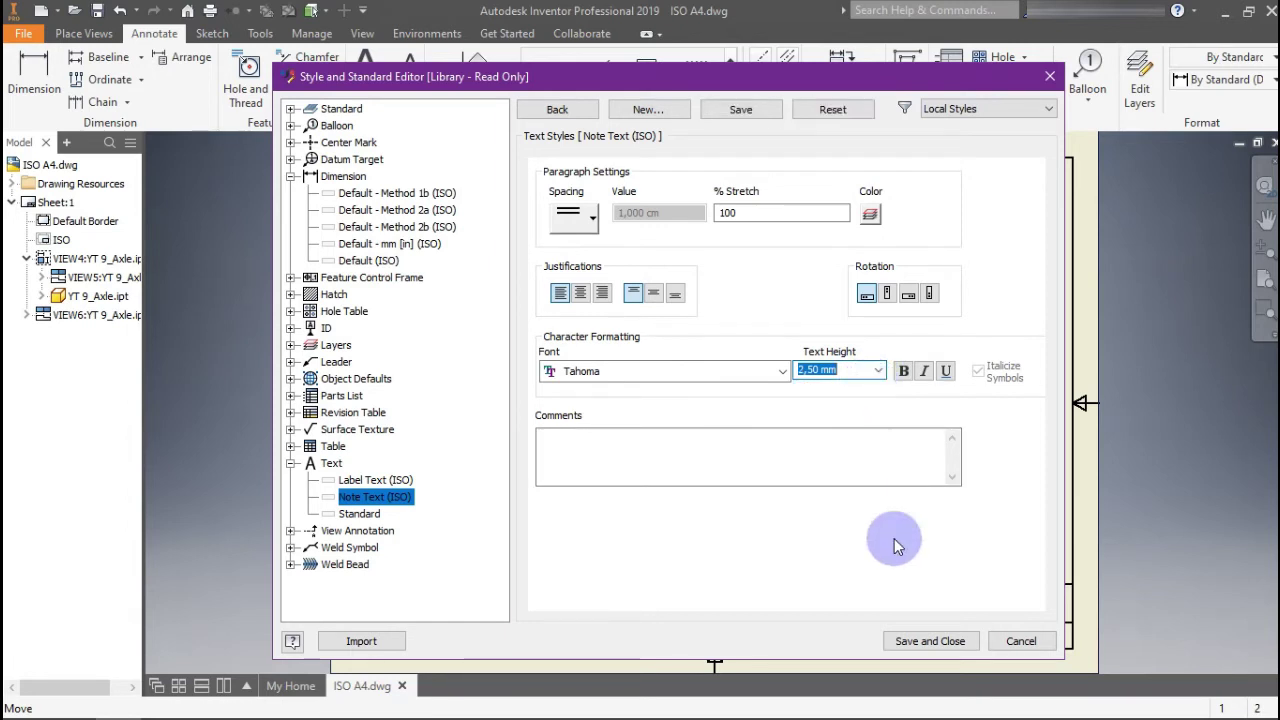
click(914, 641)
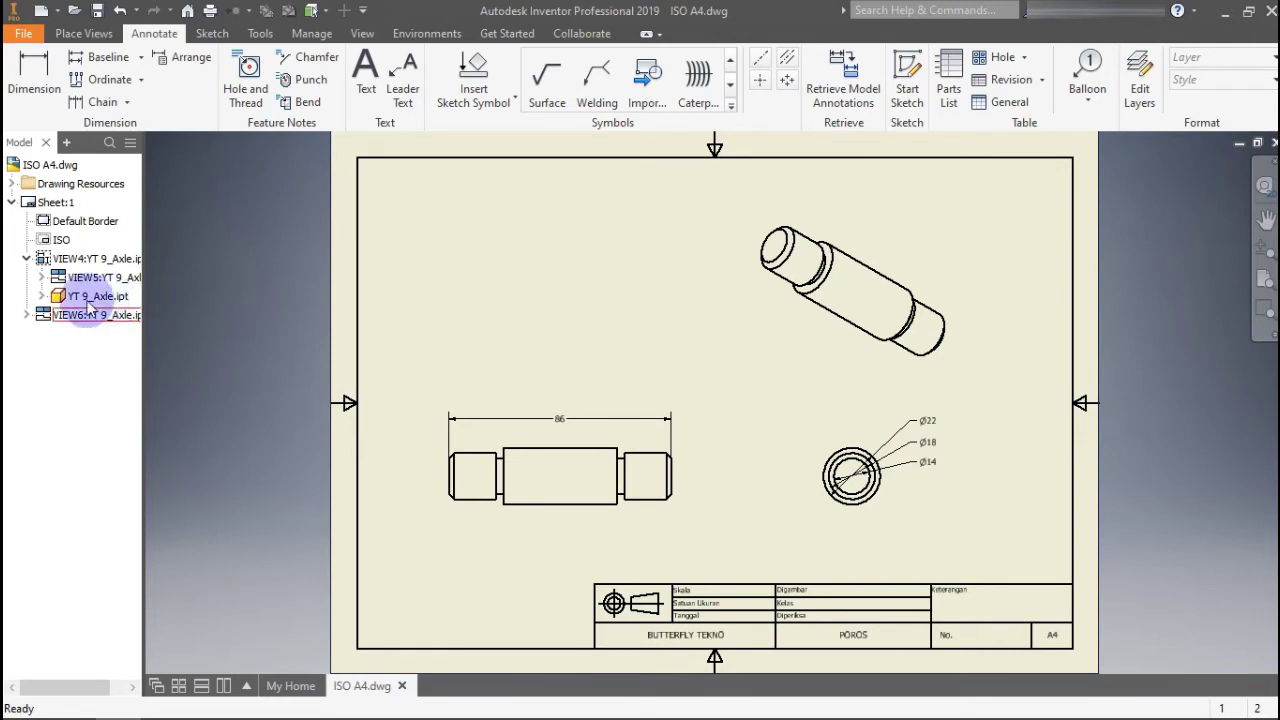
Open the definition of the sheet's ISO title block for editing
click(26, 258)
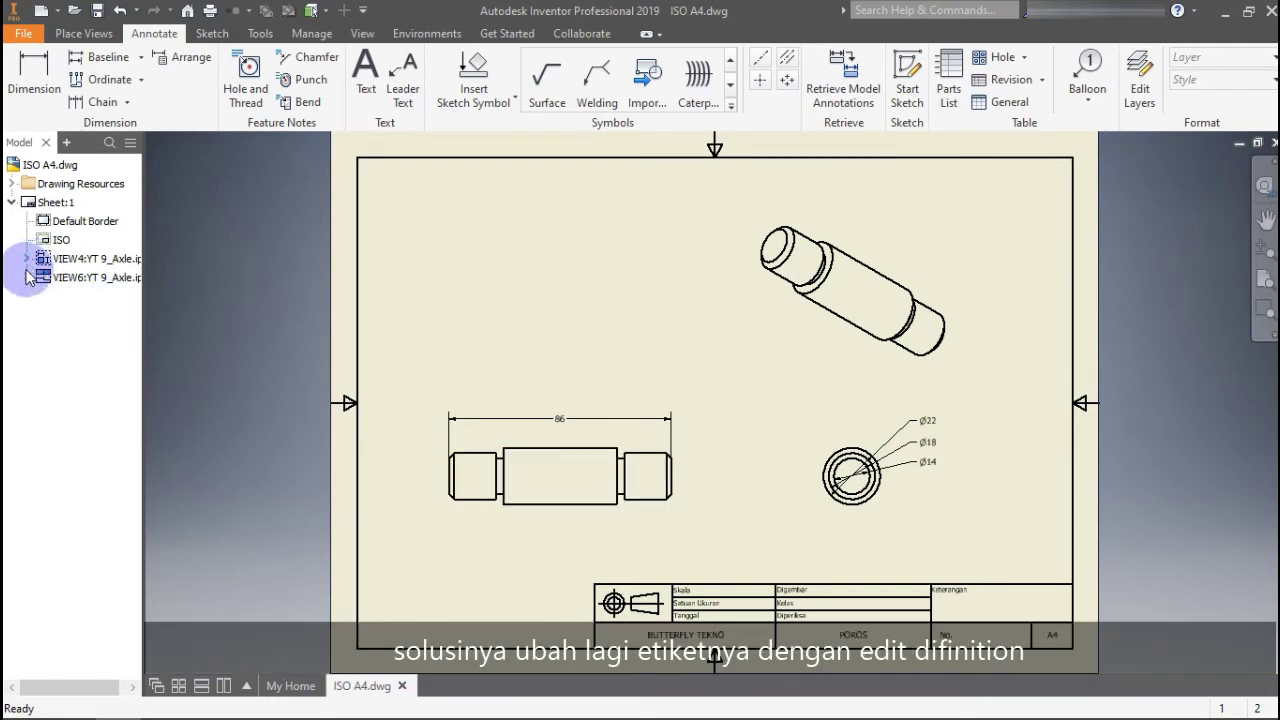
click(61, 241)
right_click(61, 241)
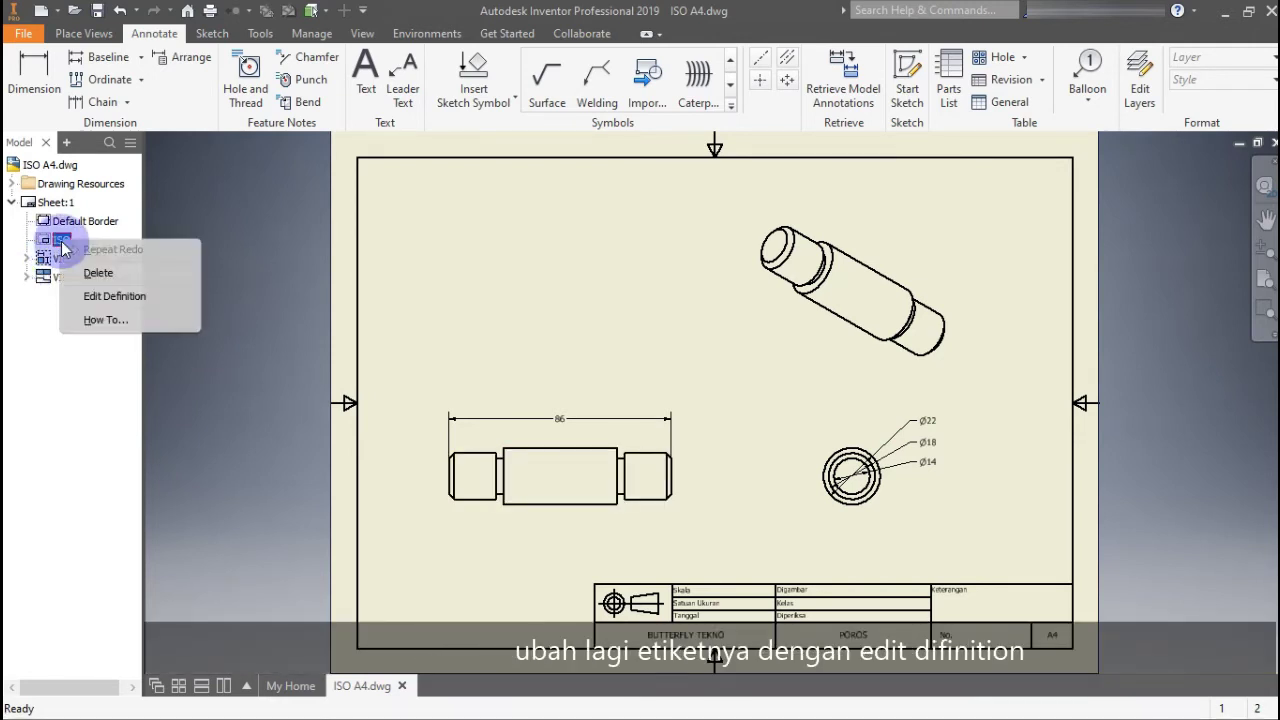
click(100, 293)
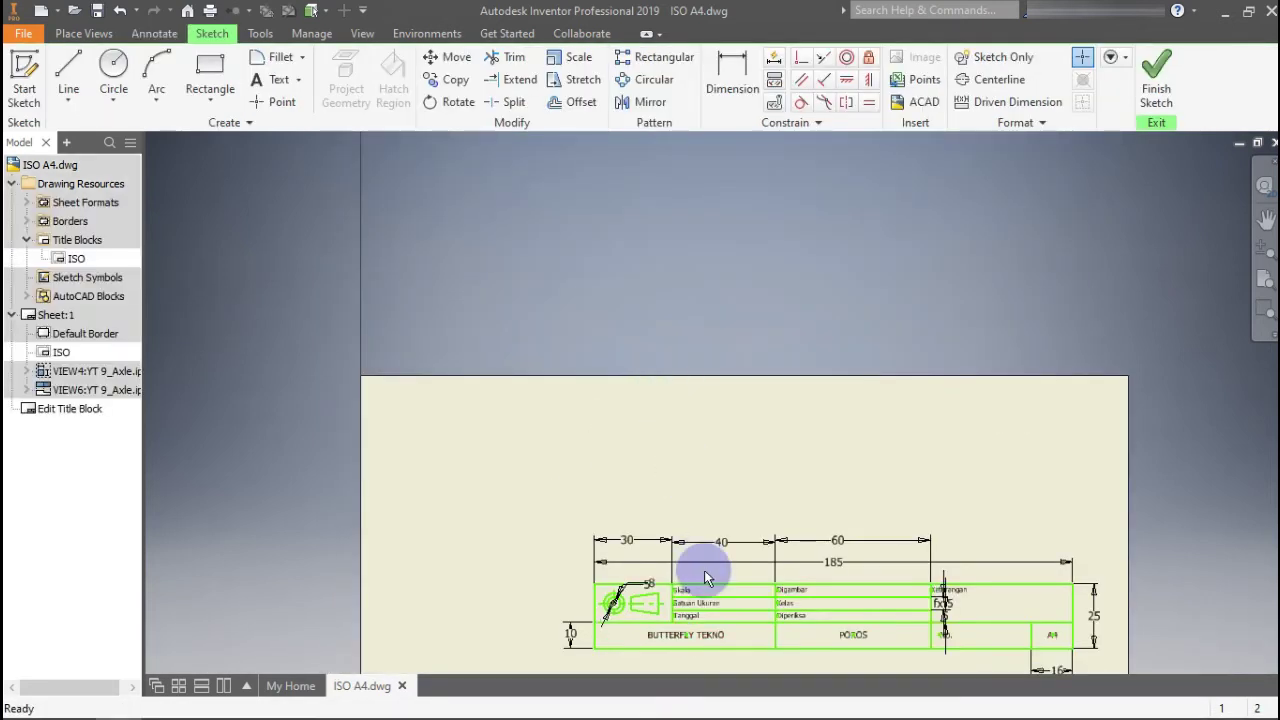
Set the height of the BUTTERFLY TEKNO text in the title block to 5,00 mm
double_click(706, 643)
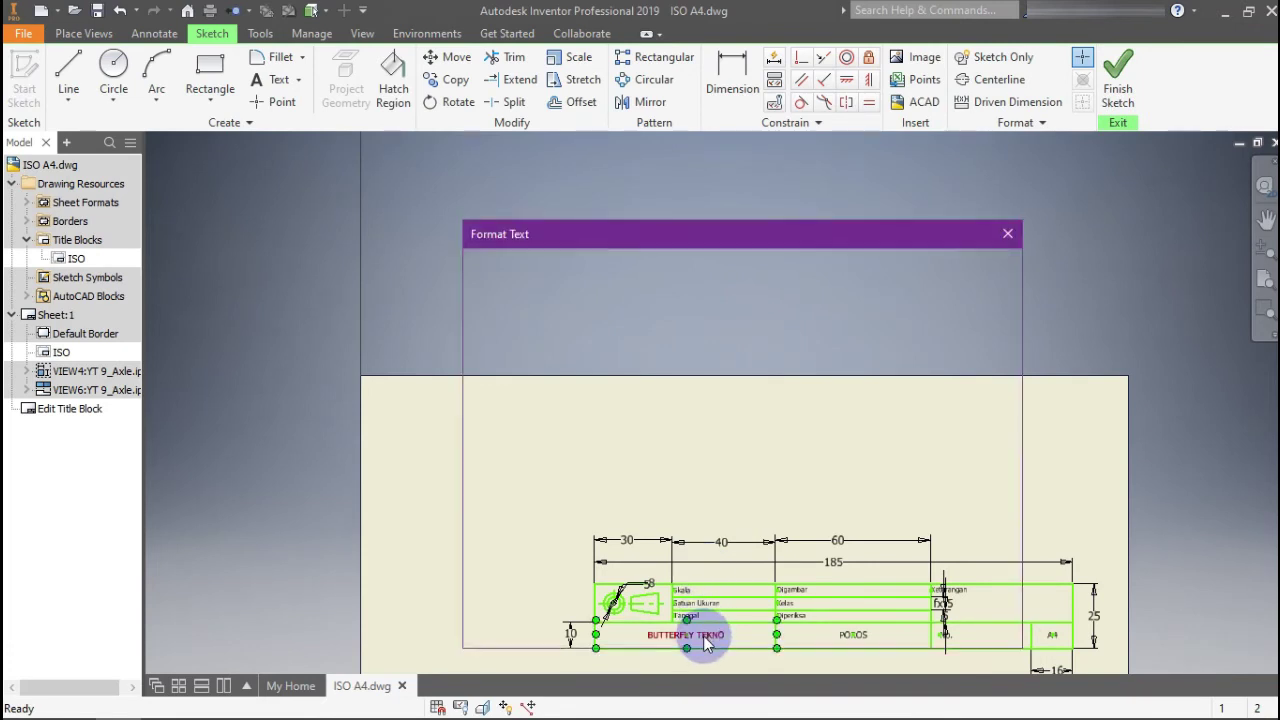
key(ctrl+a)
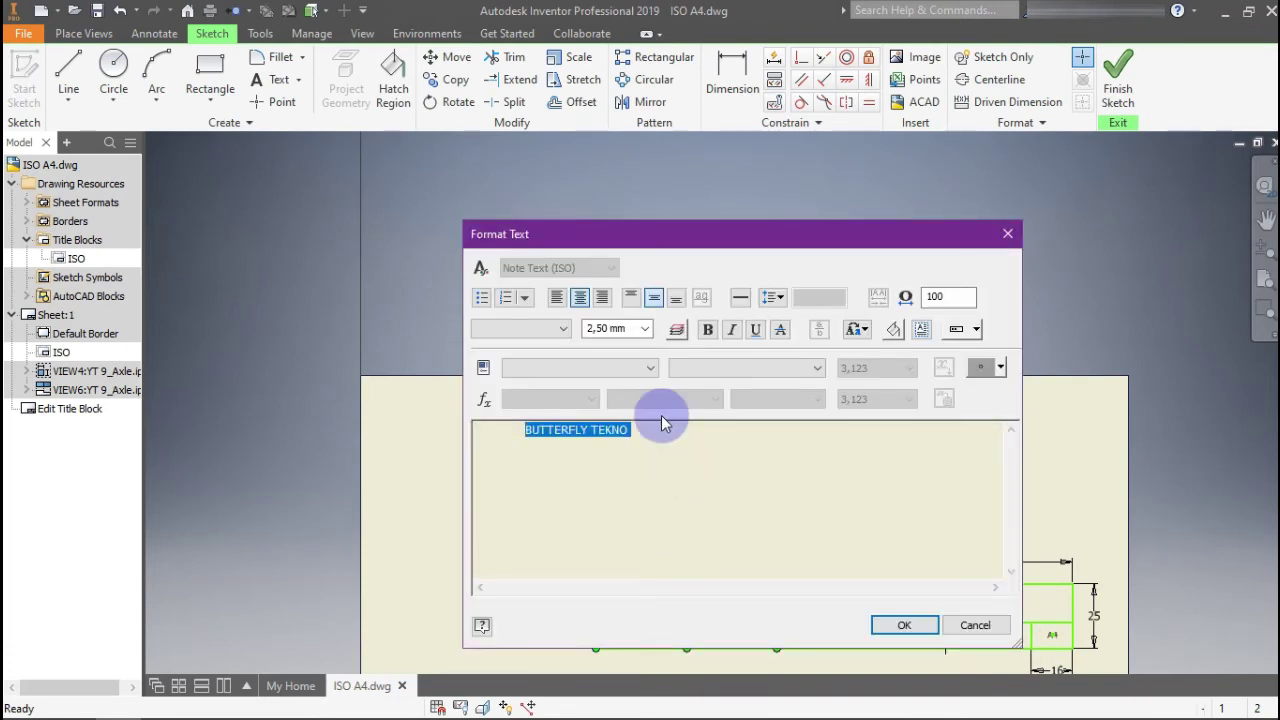
click(645, 328)
click(618, 370)
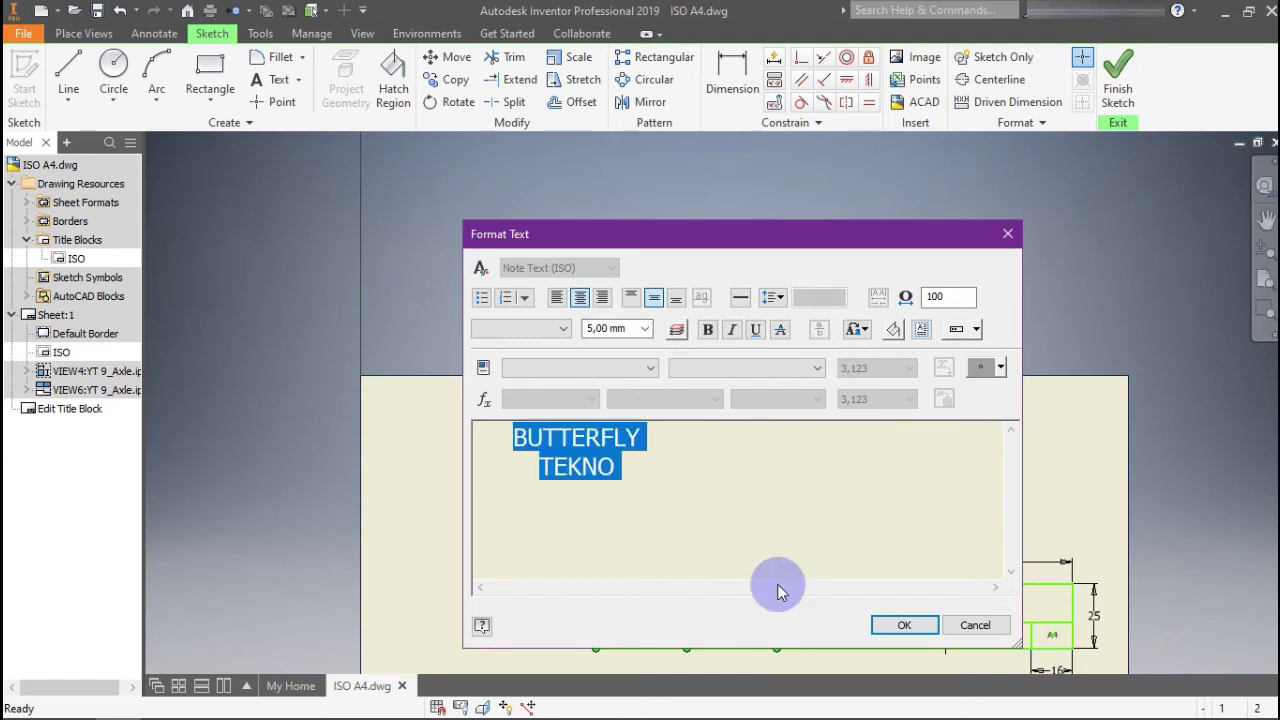
click(885, 624)
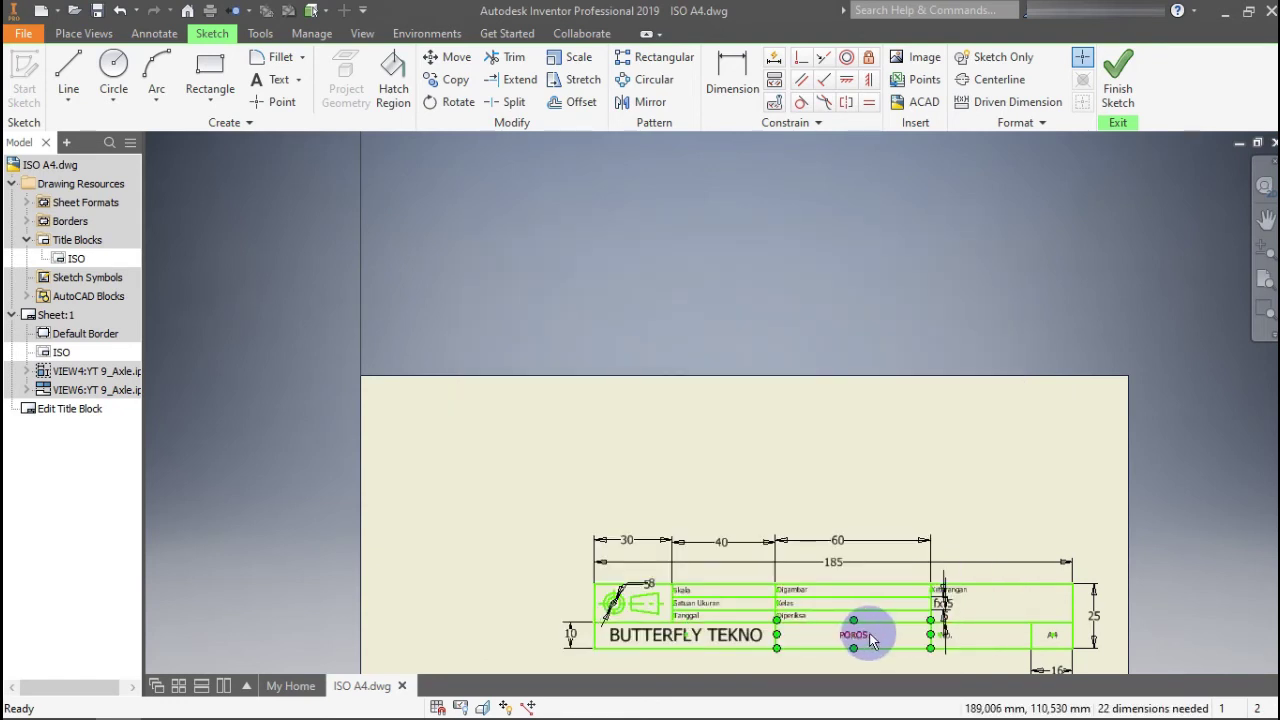
Set the height of the POROS text in the title block to 5,00 mm
double_click(853, 638)
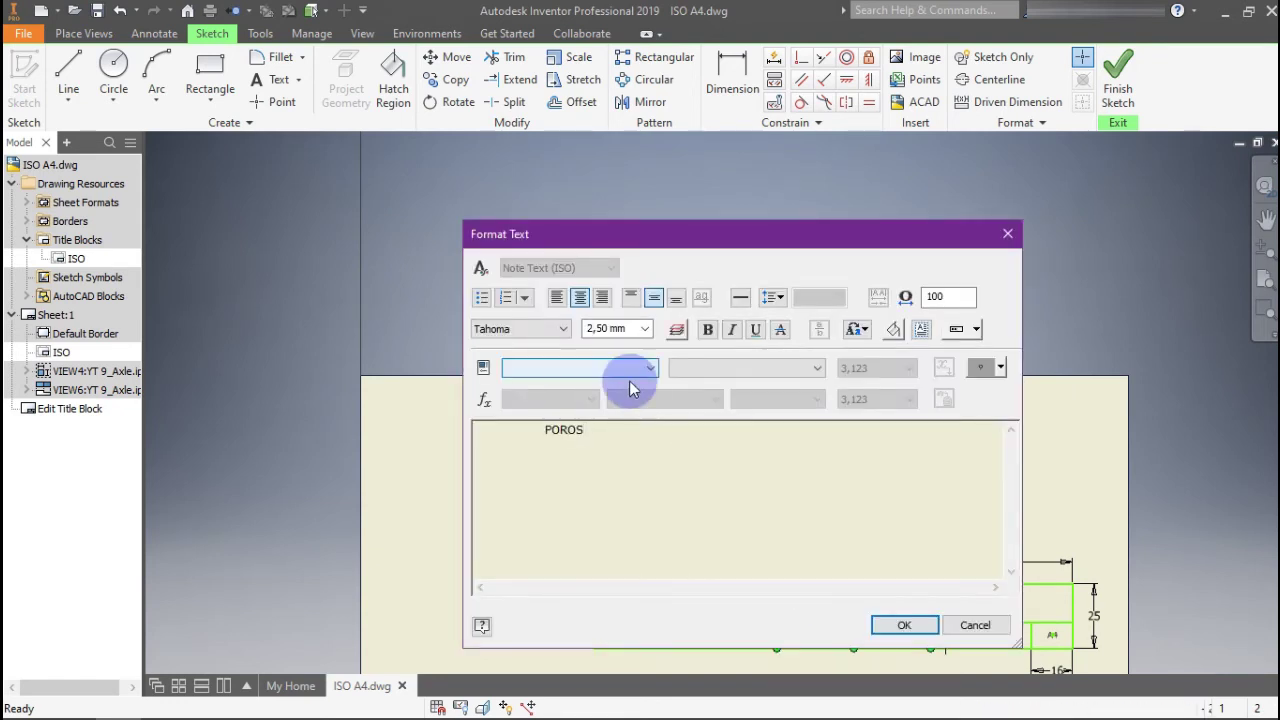
double_click(631, 428)
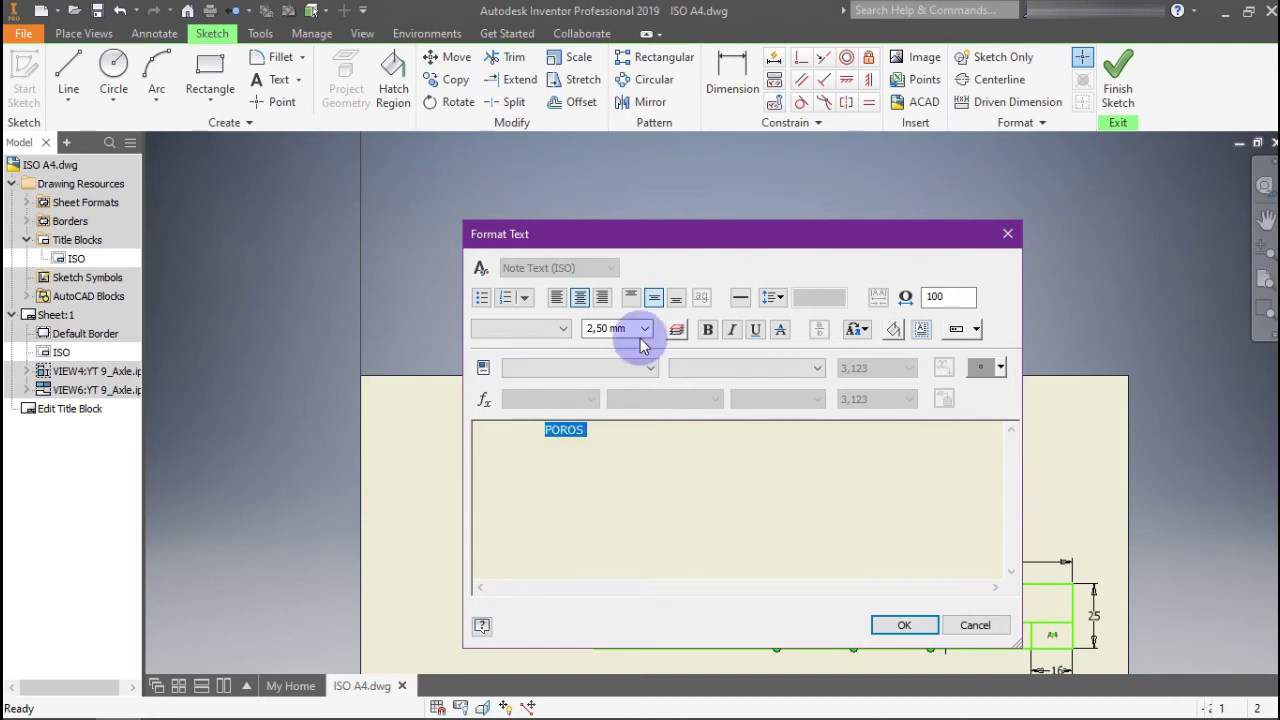
click(645, 329)
click(623, 371)
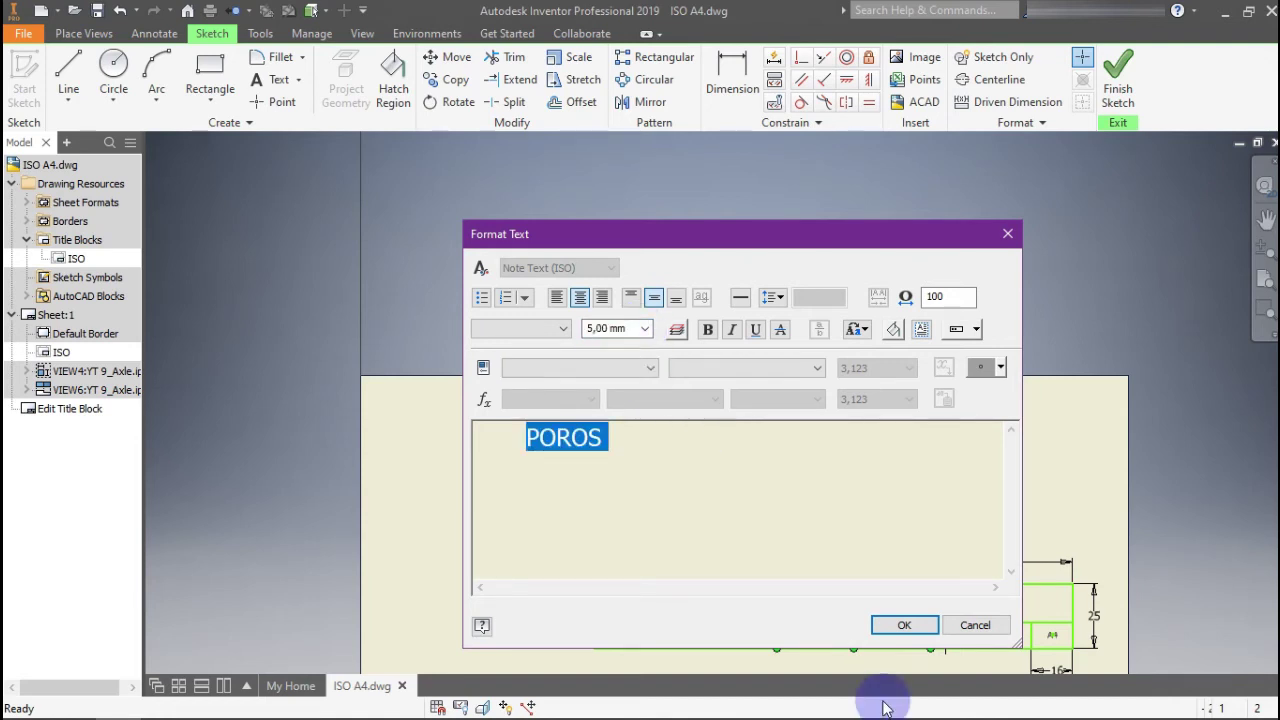
click(904, 626)
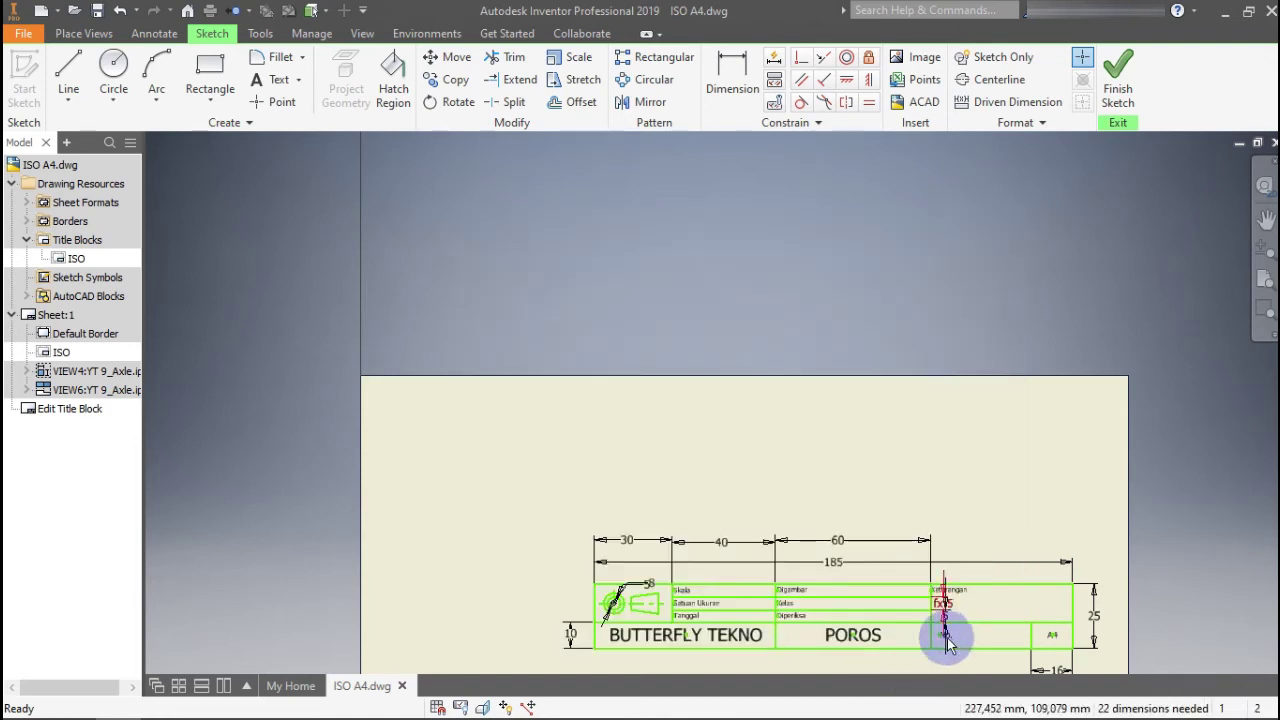
Set the height of the No. text in the title block to 5,00 mm
click(950, 642)
double_click(955, 645)
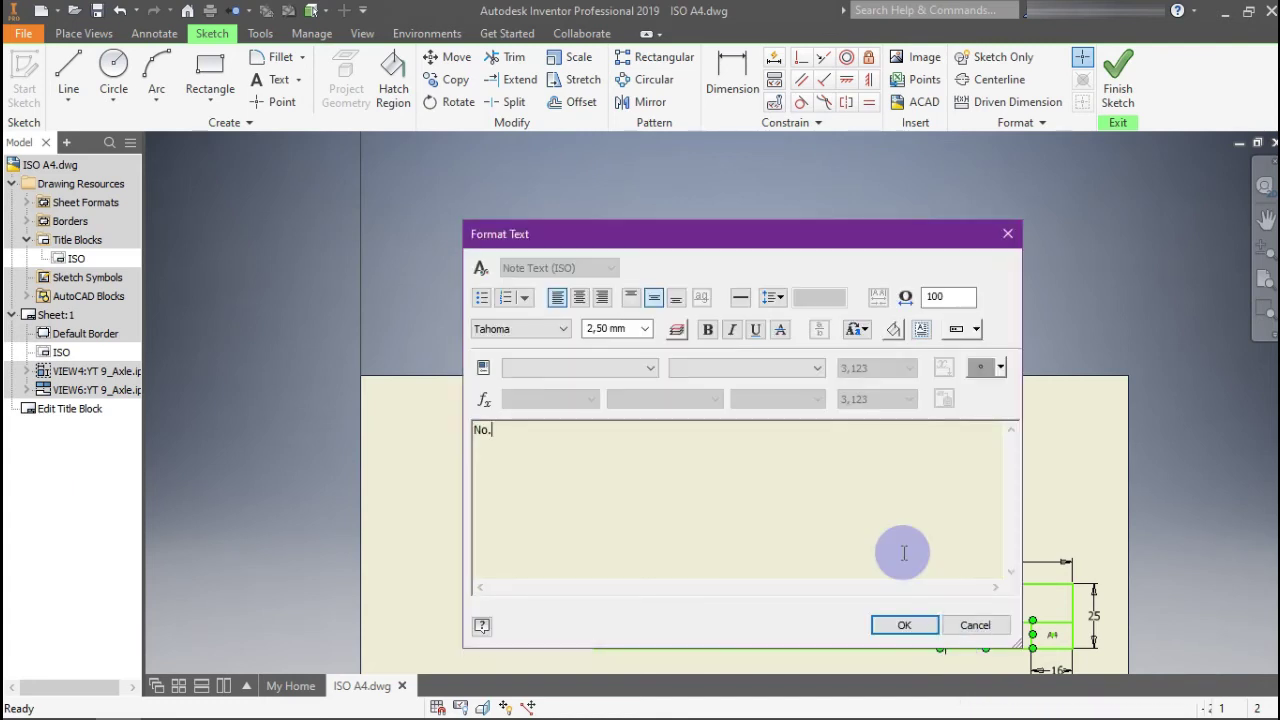
click(646, 329)
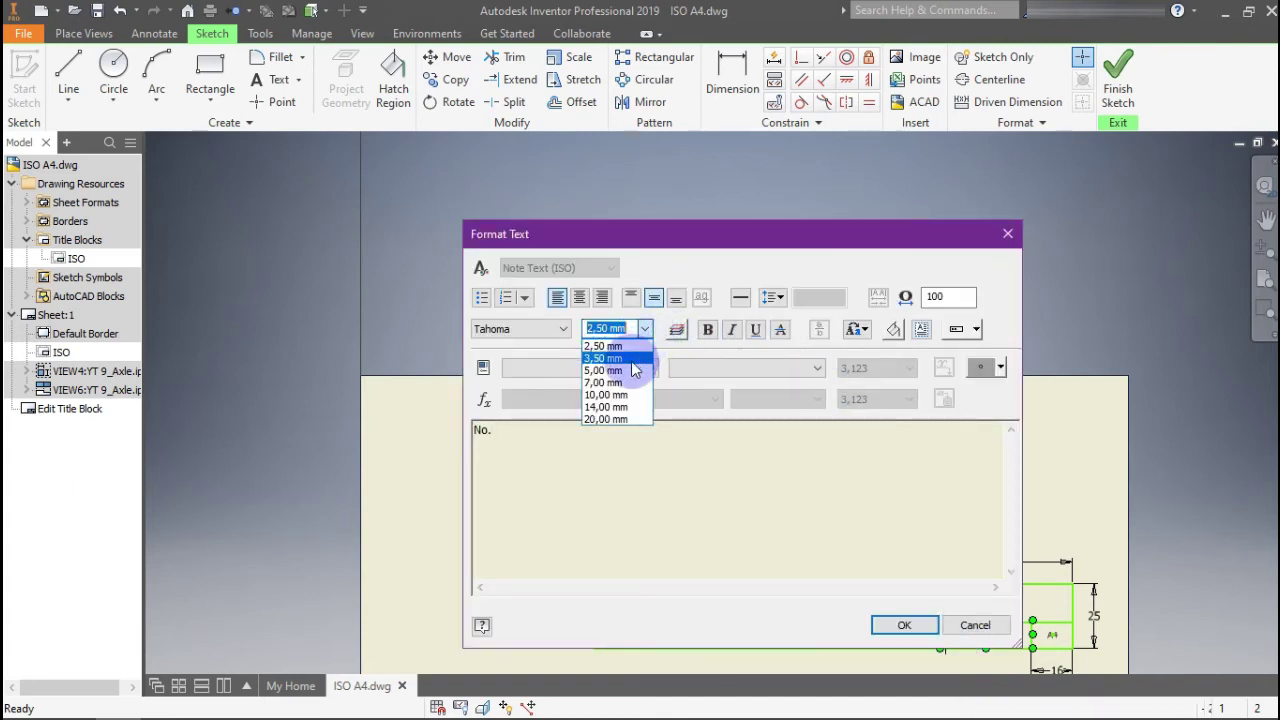
click(623, 369)
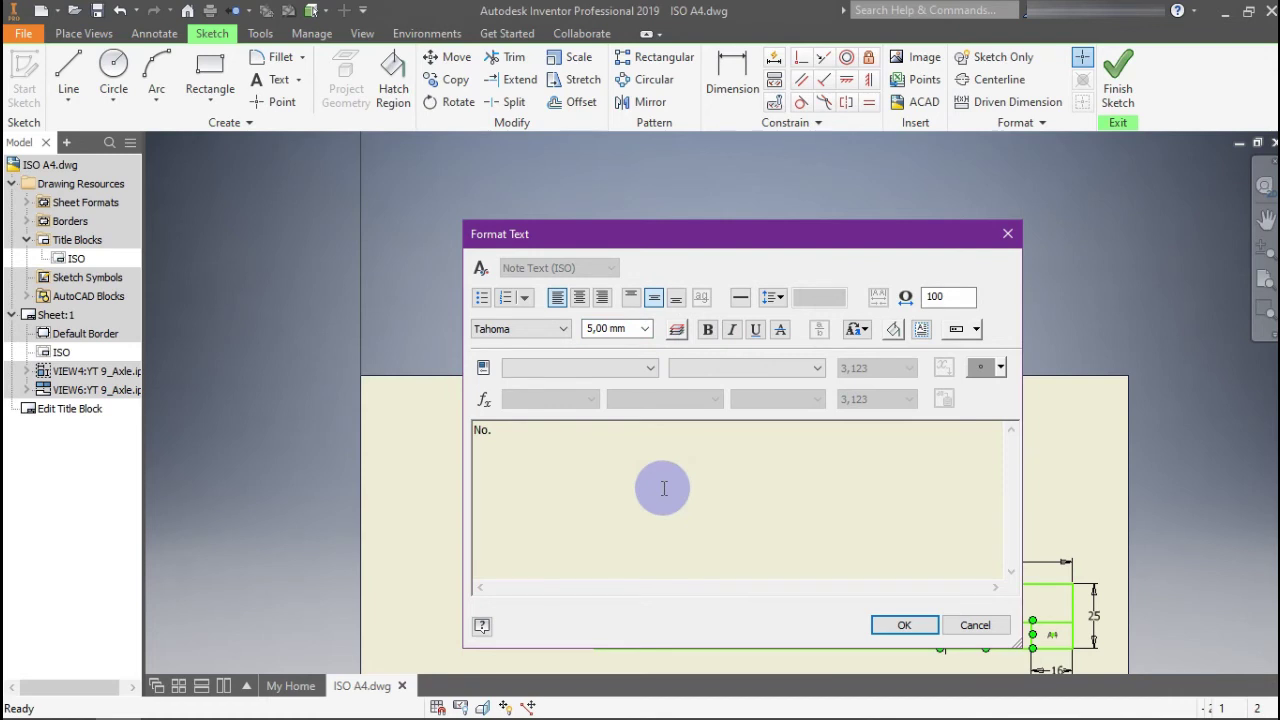
triple_click(617, 429)
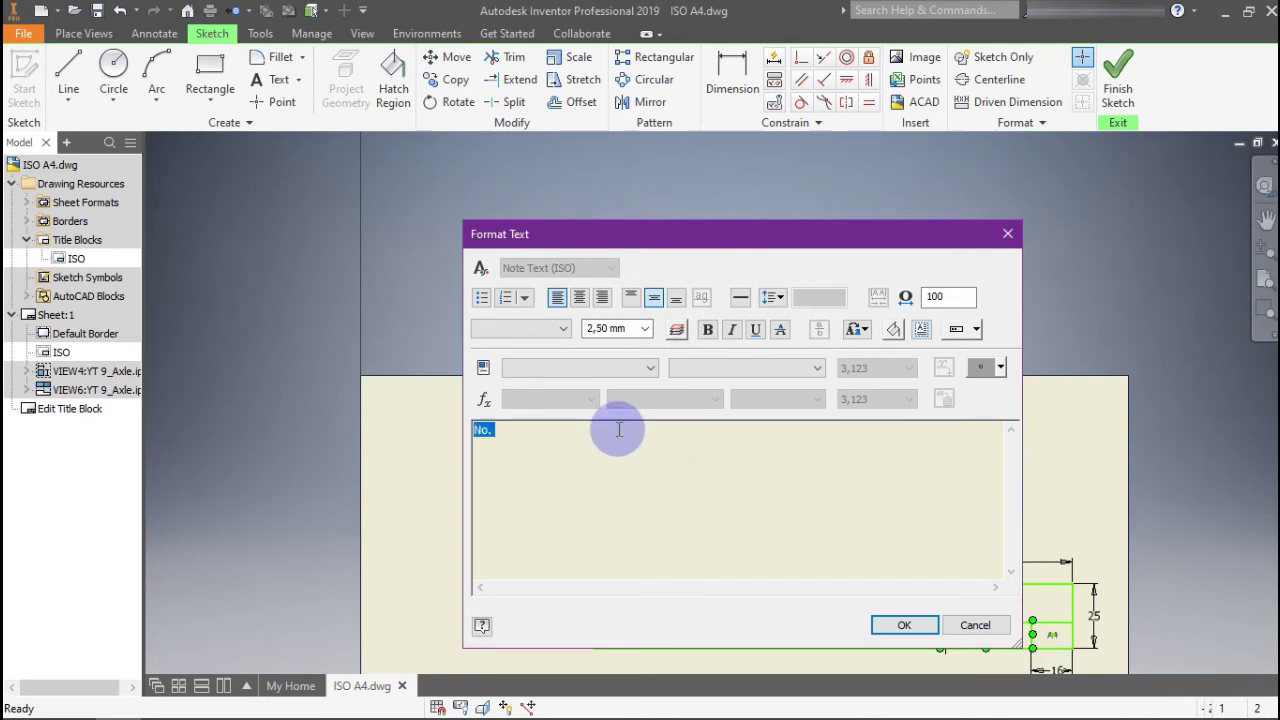
click(646, 329)
click(603, 370)
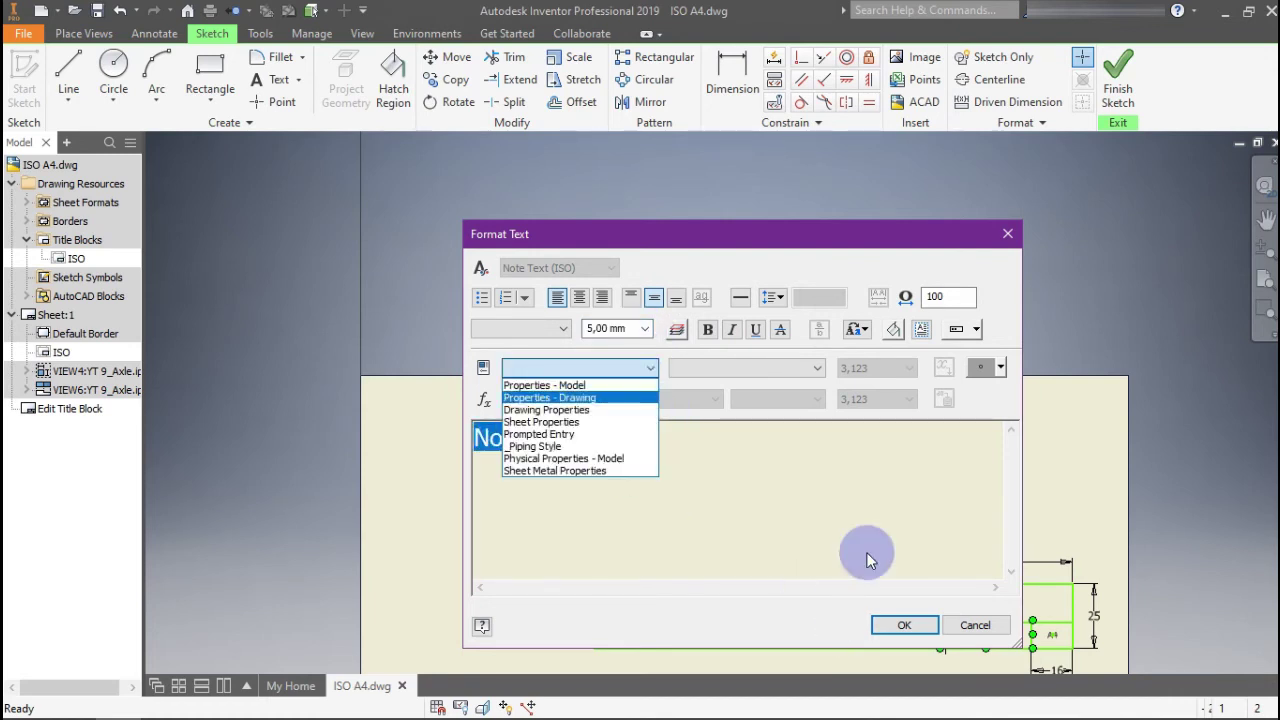
click(831, 523)
click(898, 624)
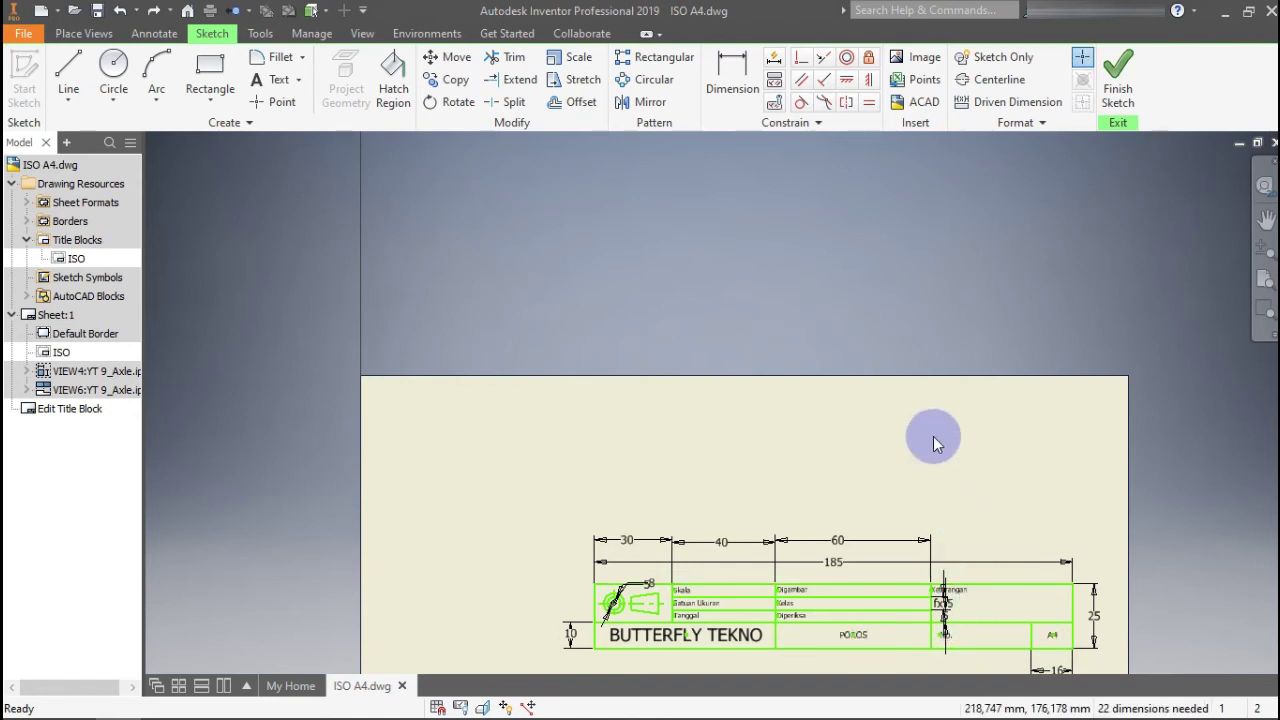
Finish editing the title block and save the edits to the ISO definition
click(1118, 72)
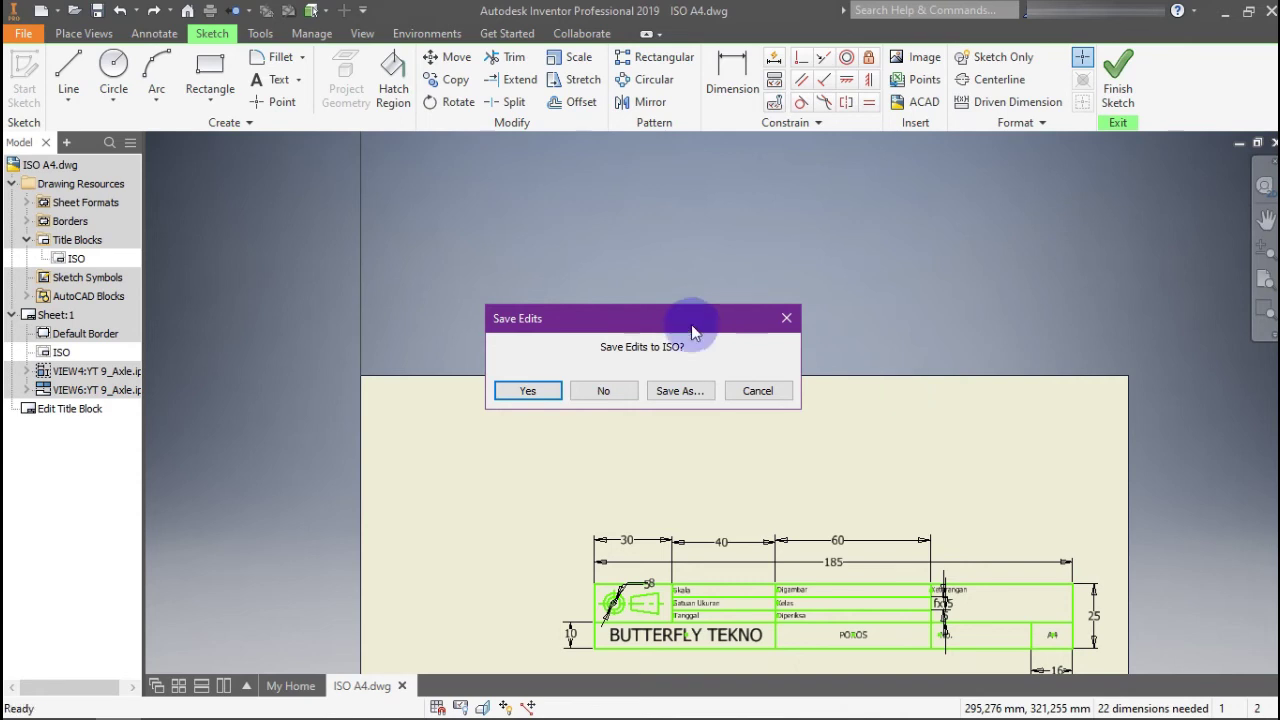
click(548, 390)
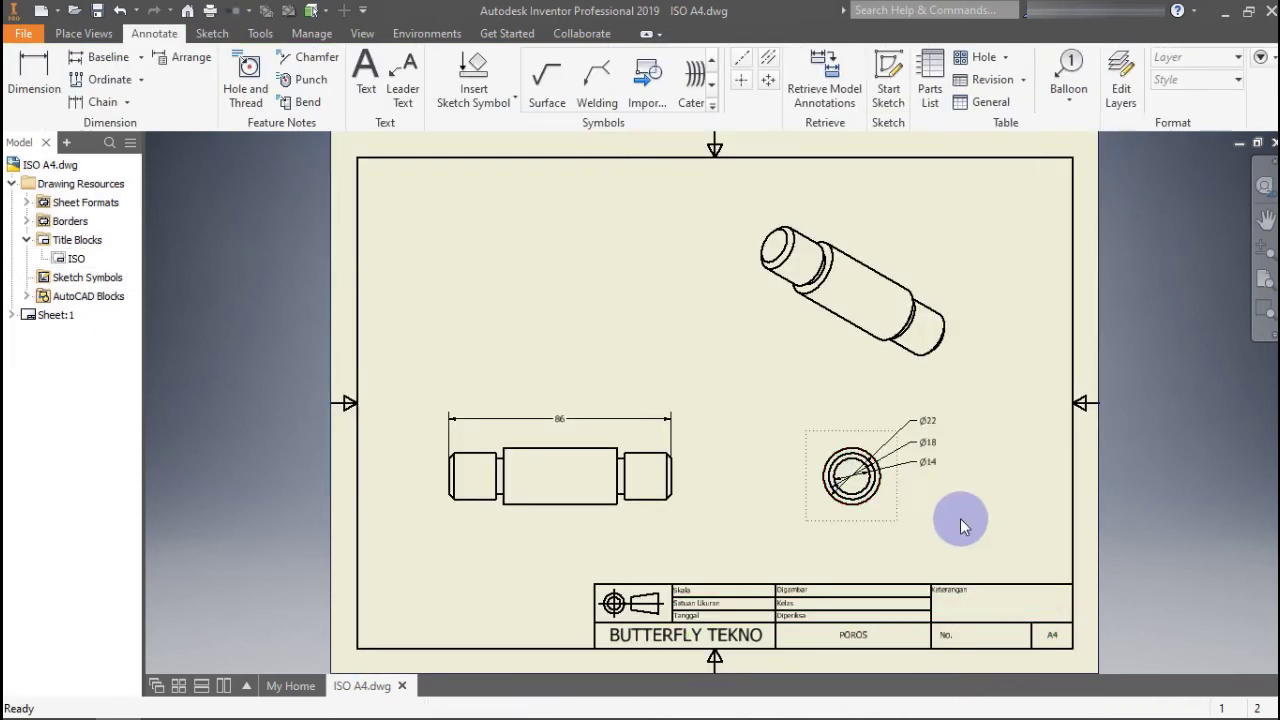
Hide the calculated value of the axle's overall length dimension and enter 85 as its replacement text
click(560, 418)
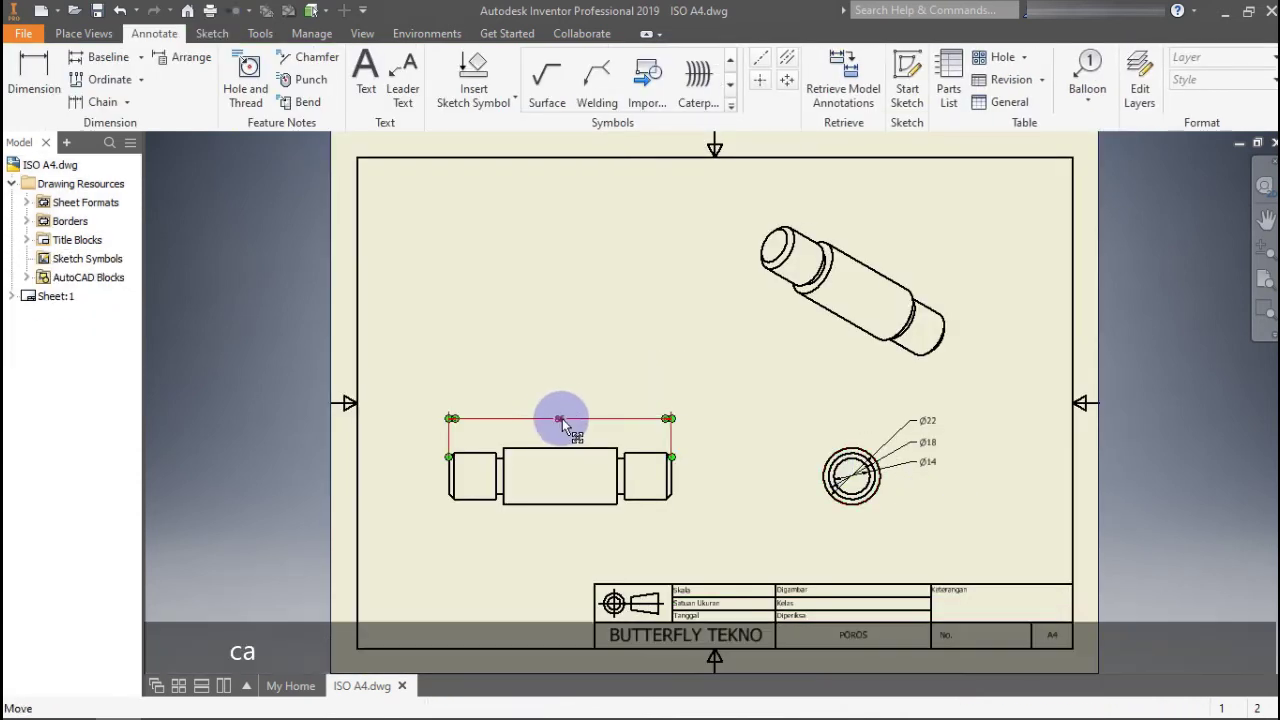
double_click(561, 419)
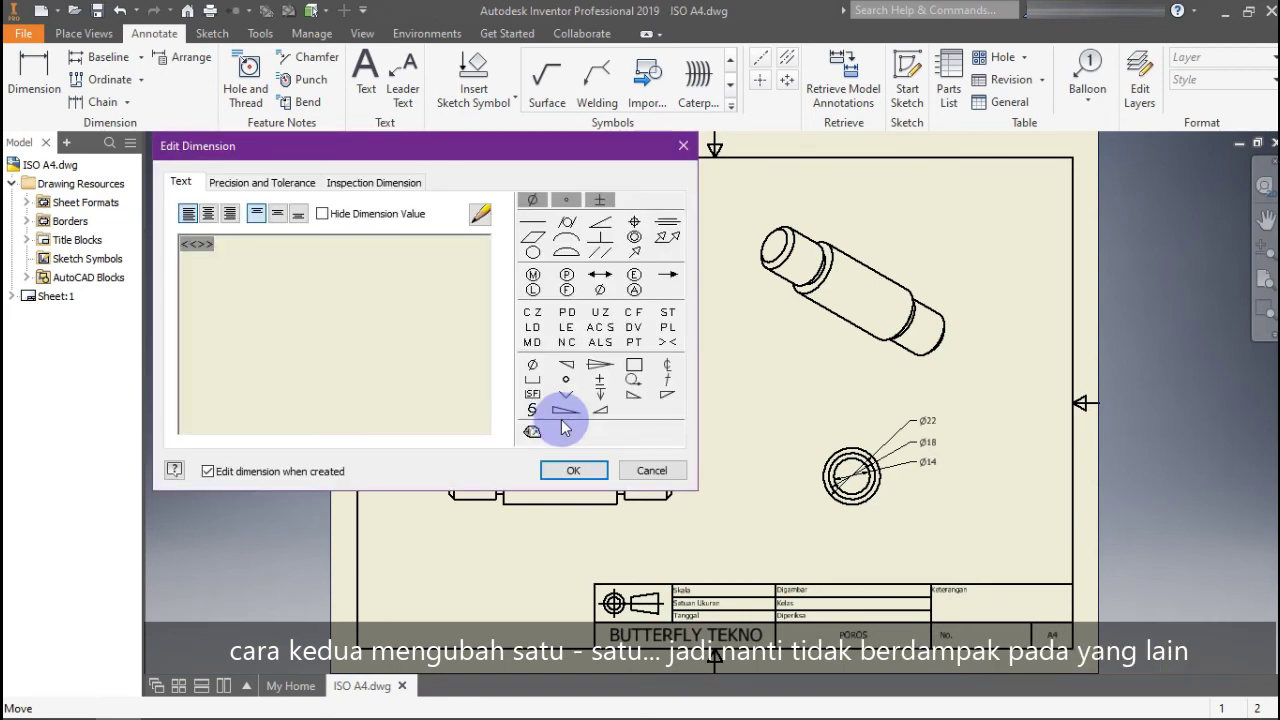
click(321, 214)
click(480, 214)
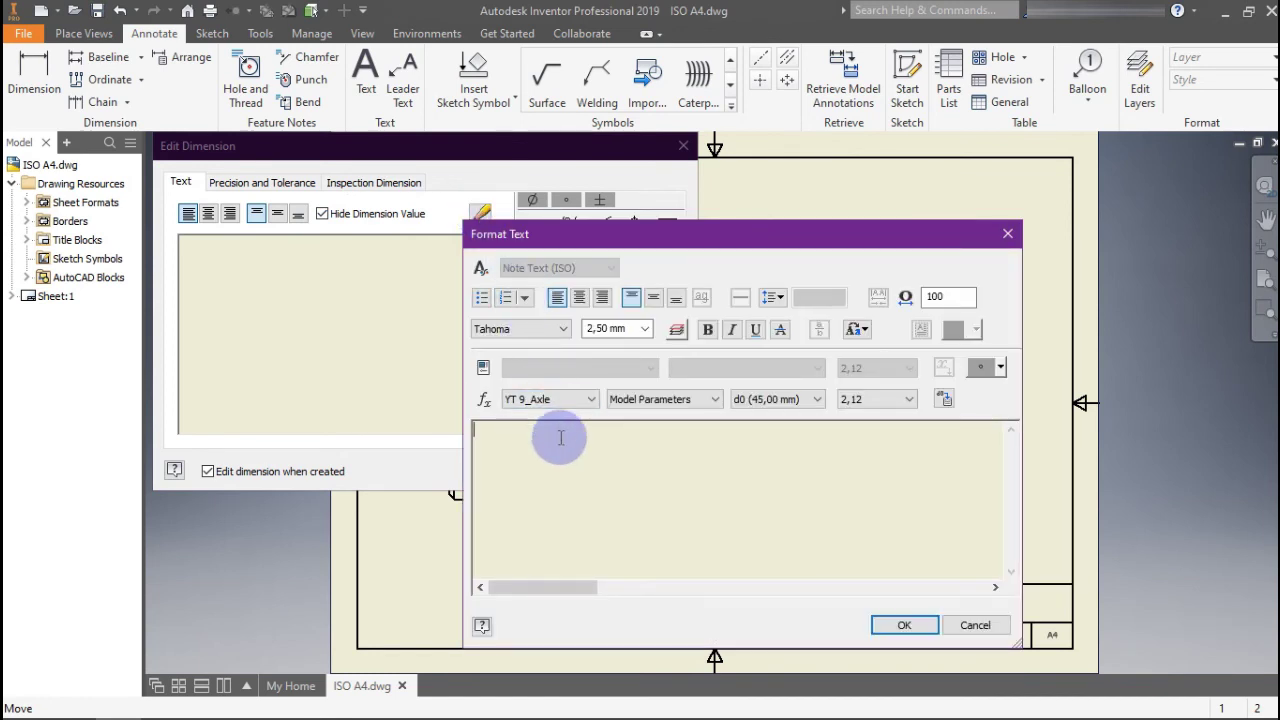
click(566, 438)
text(85)
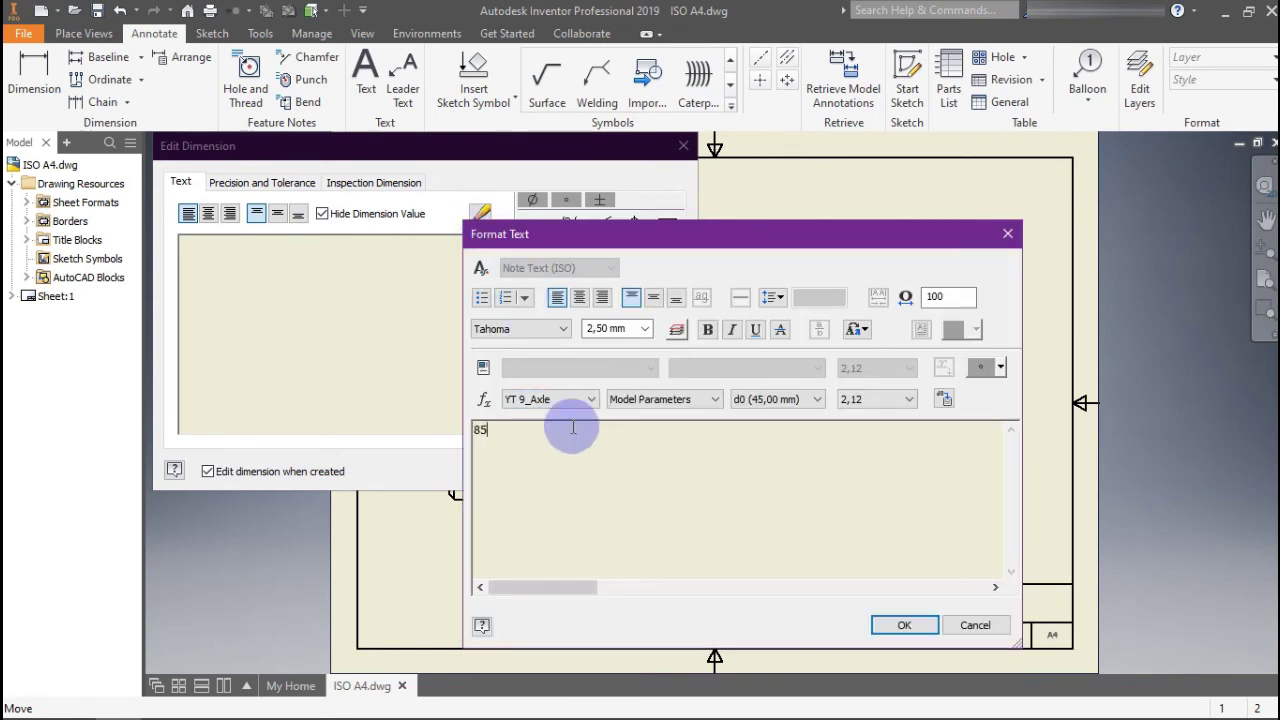
Set the height of the overall length dimension's 85 text to 10,00 mm and apply the dimension edit
click(646, 329)
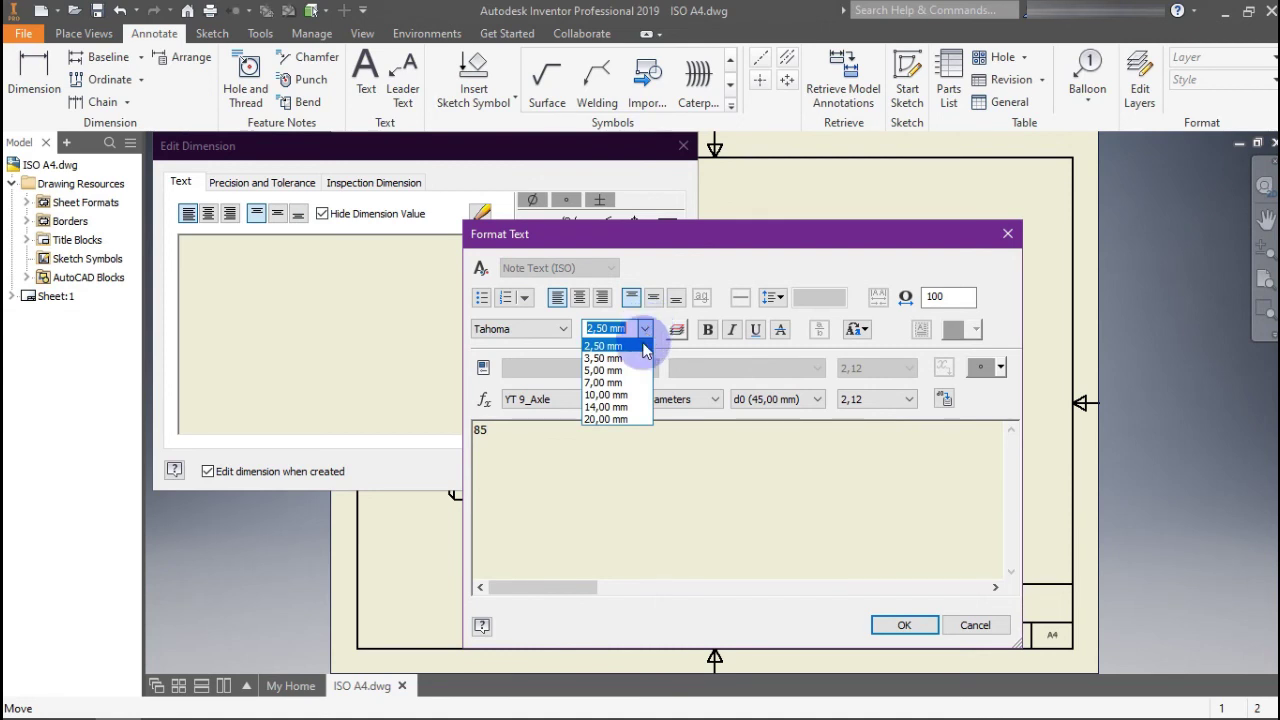
click(603, 382)
drag(492, 430, 466, 430)
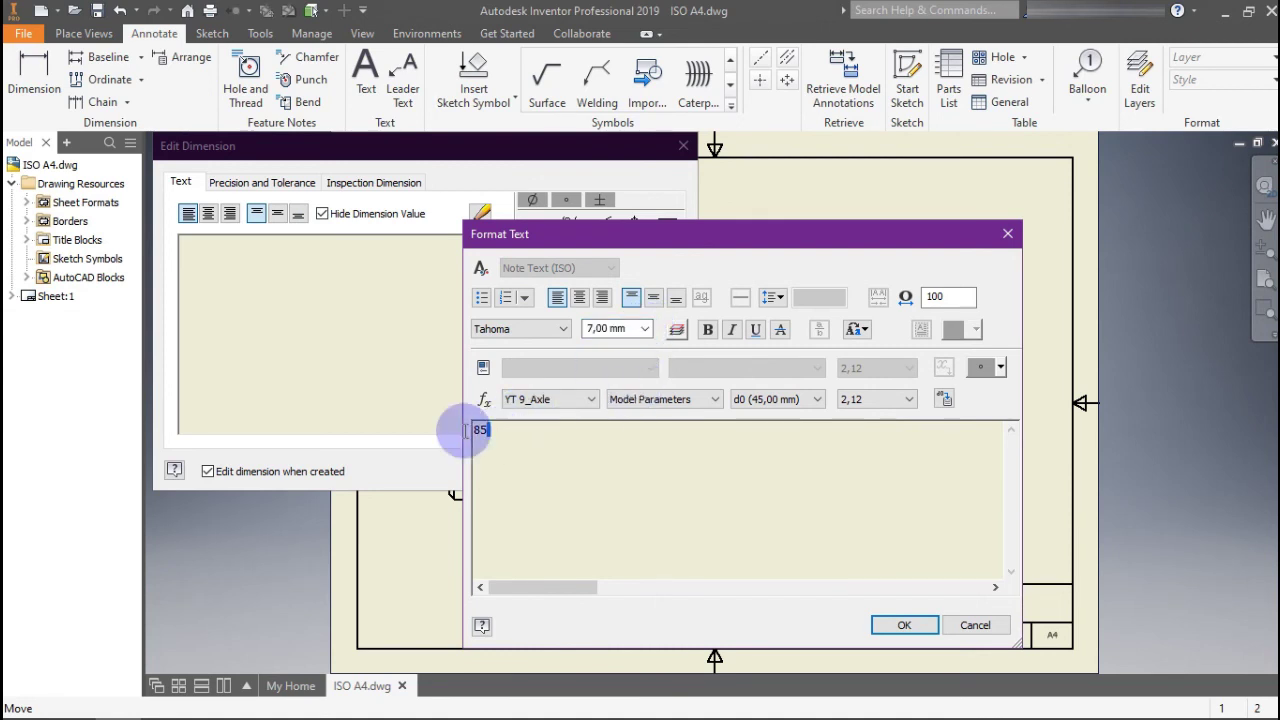
click(645, 329)
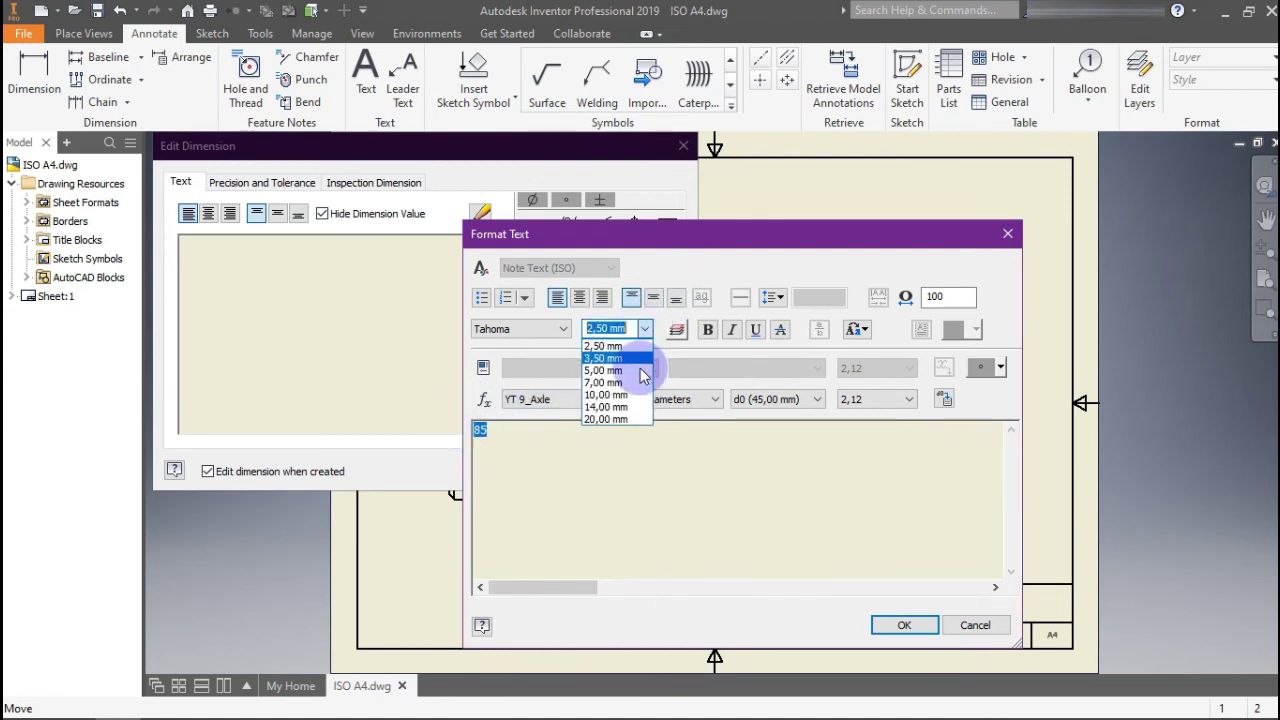
click(606, 395)
click(904, 624)
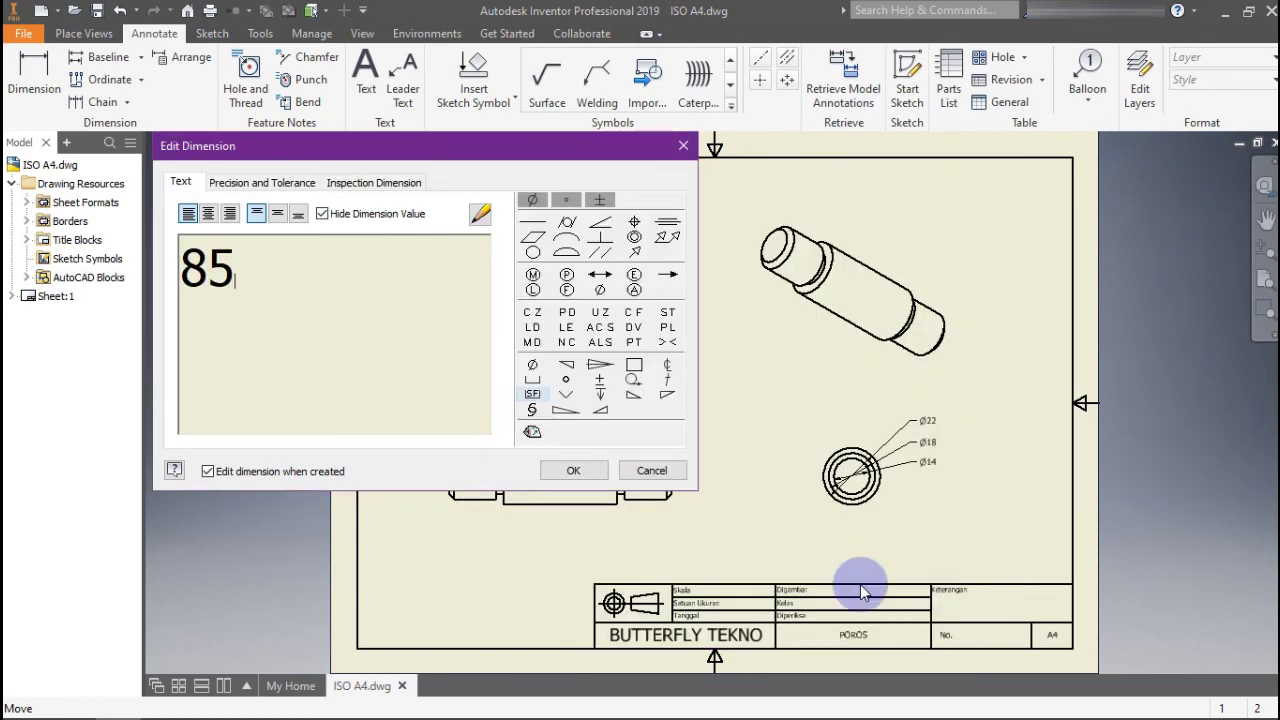
click(573, 470)
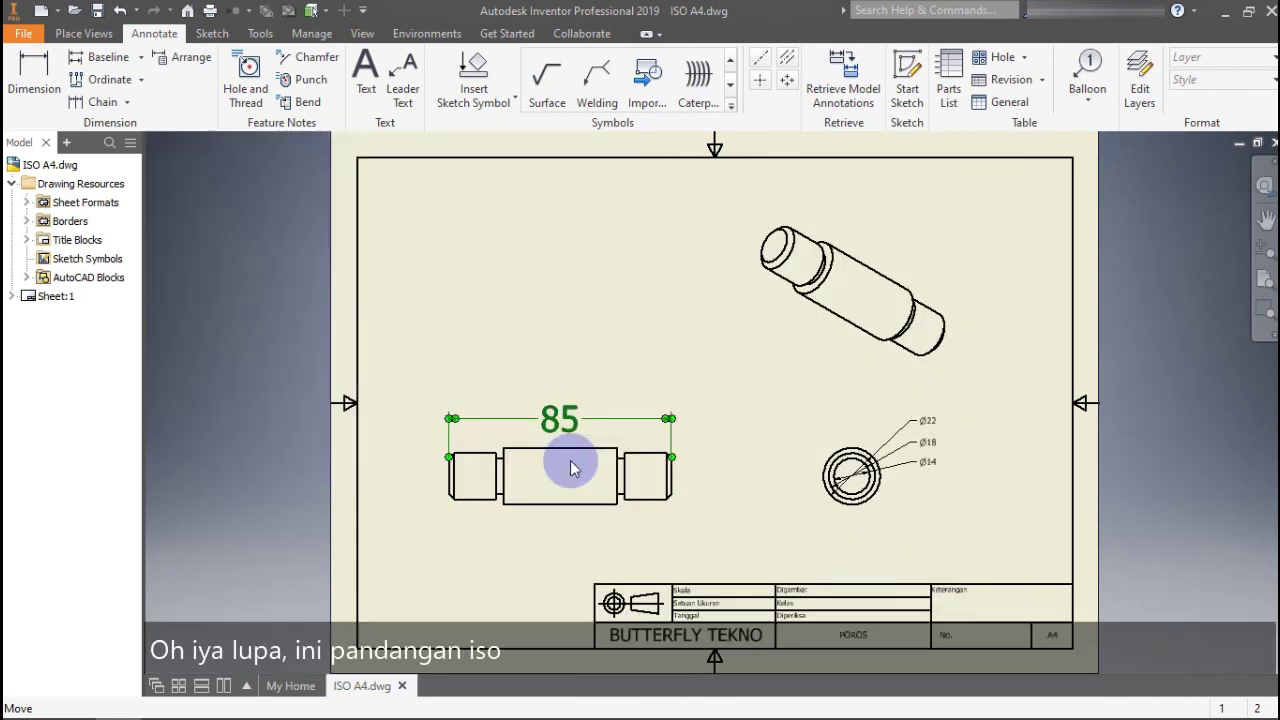
click(640, 370)
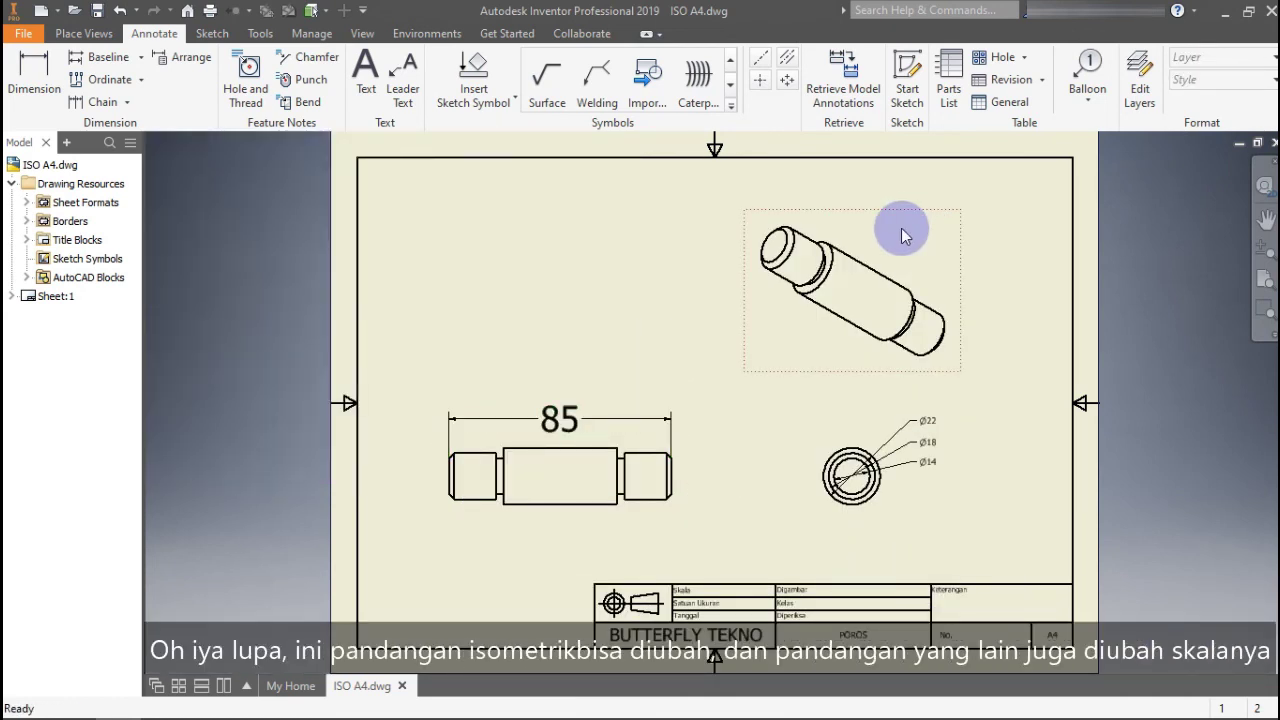
Change the isometric view of the axle to the shaded display style
double_click(903, 235)
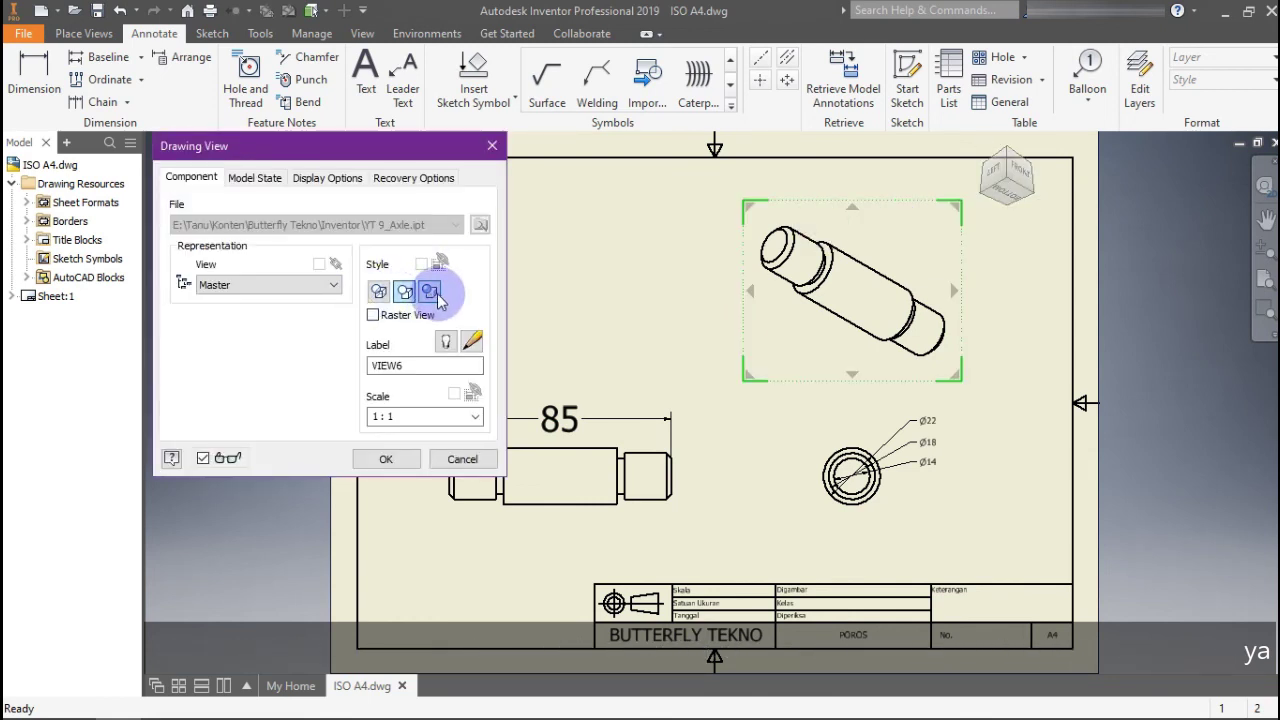
click(409, 460)
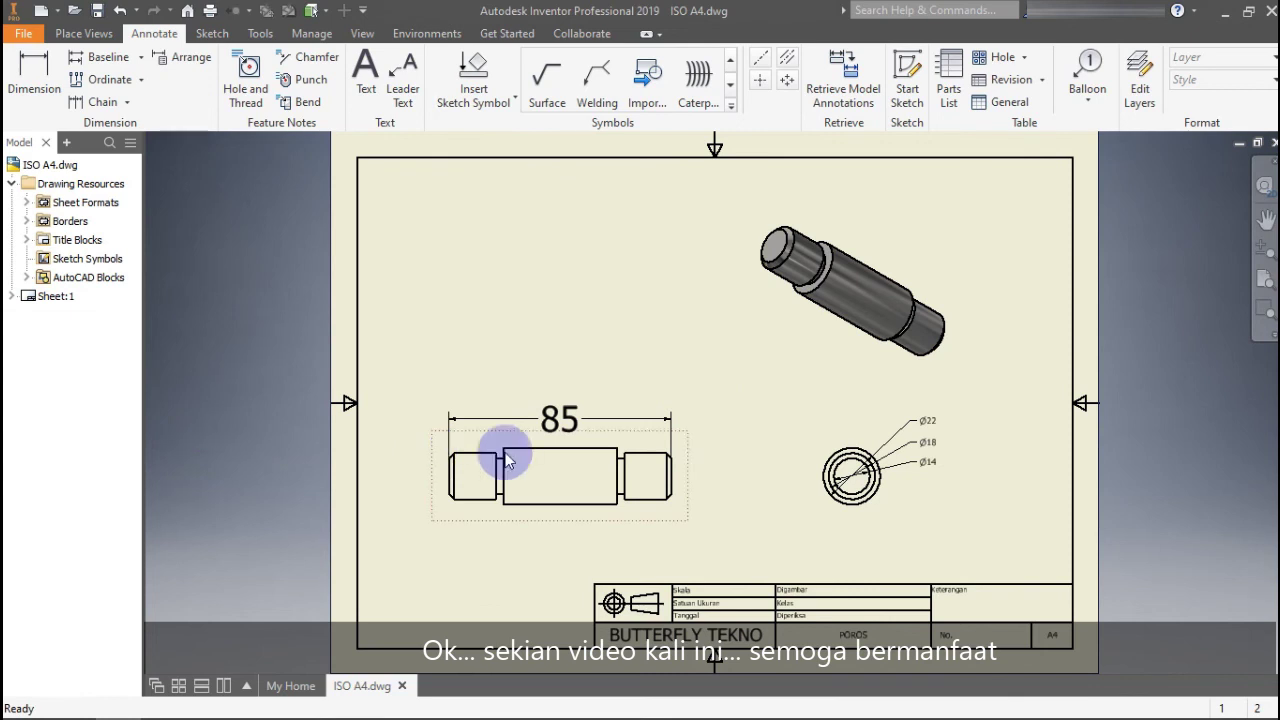
Set the scale of the axle's front view to 2 : 1
double_click(684, 447)
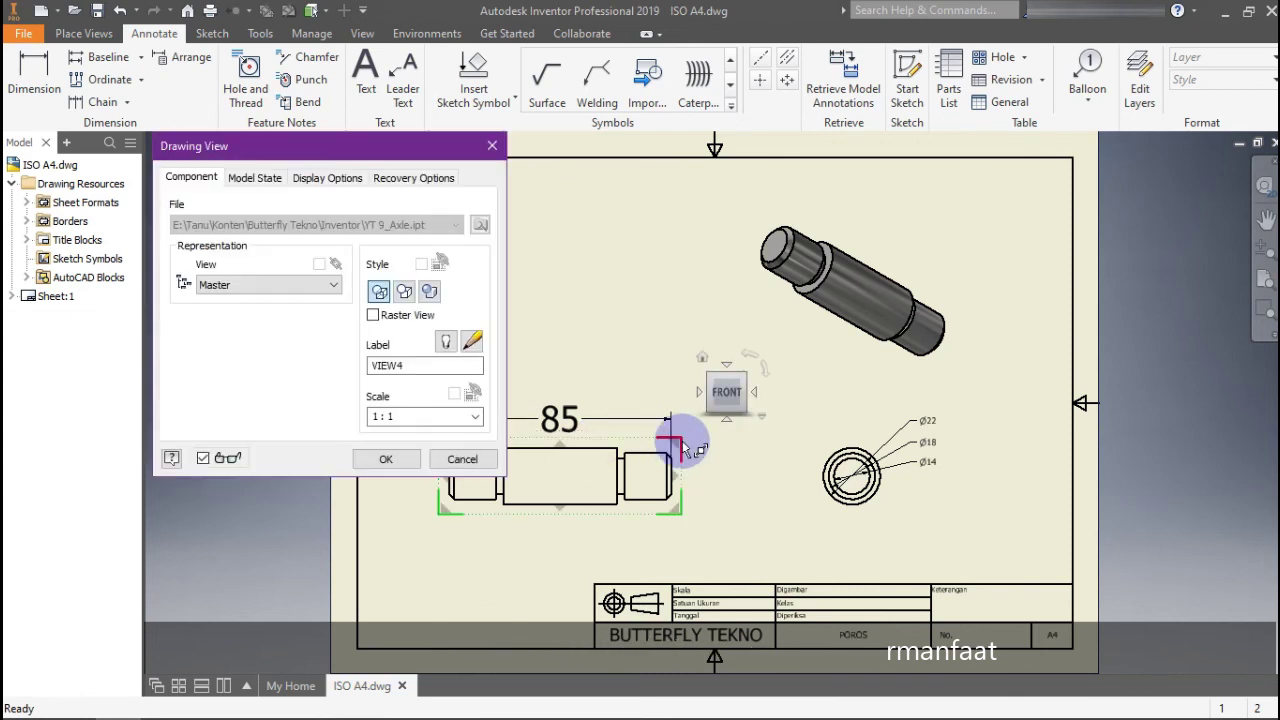
click(477, 420)
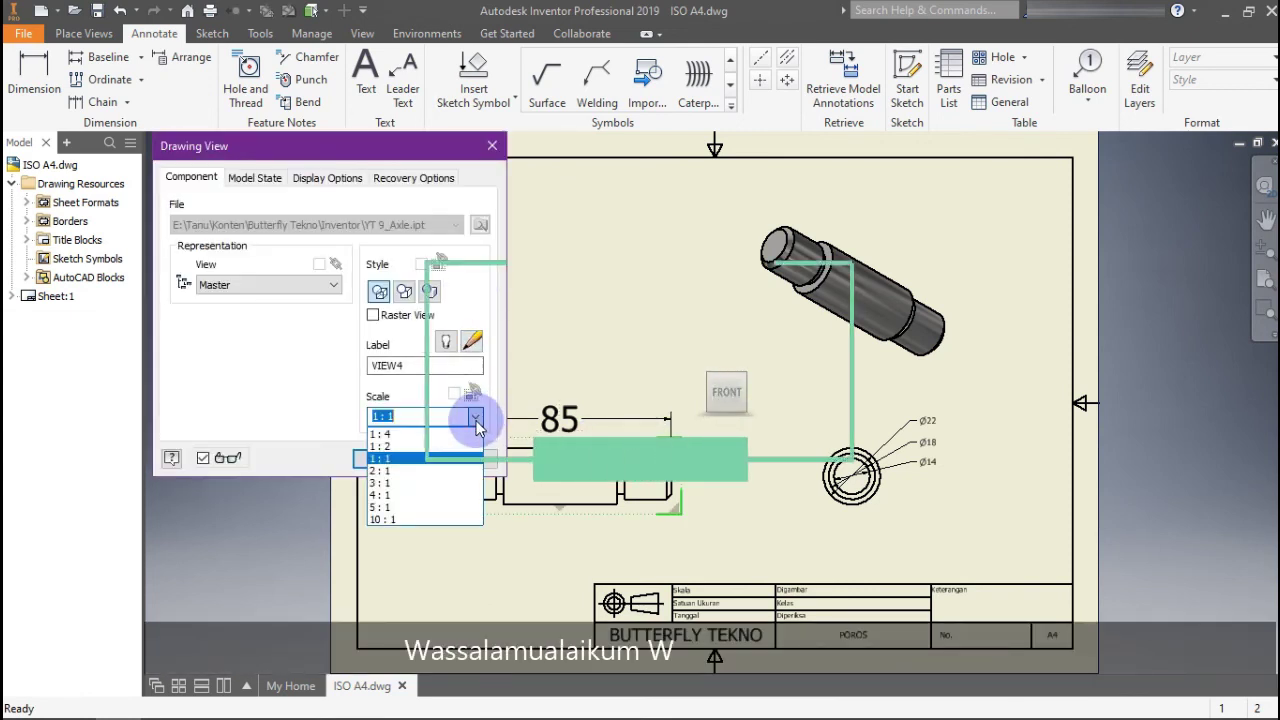
click(466, 478)
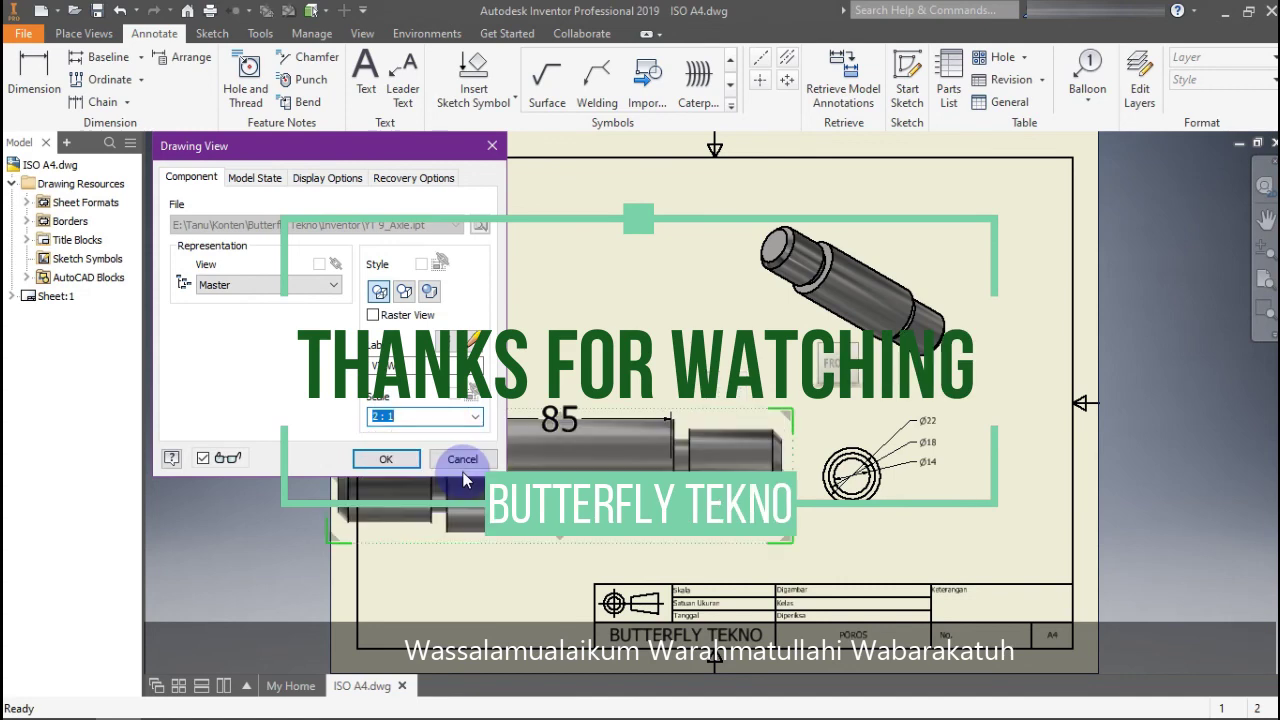